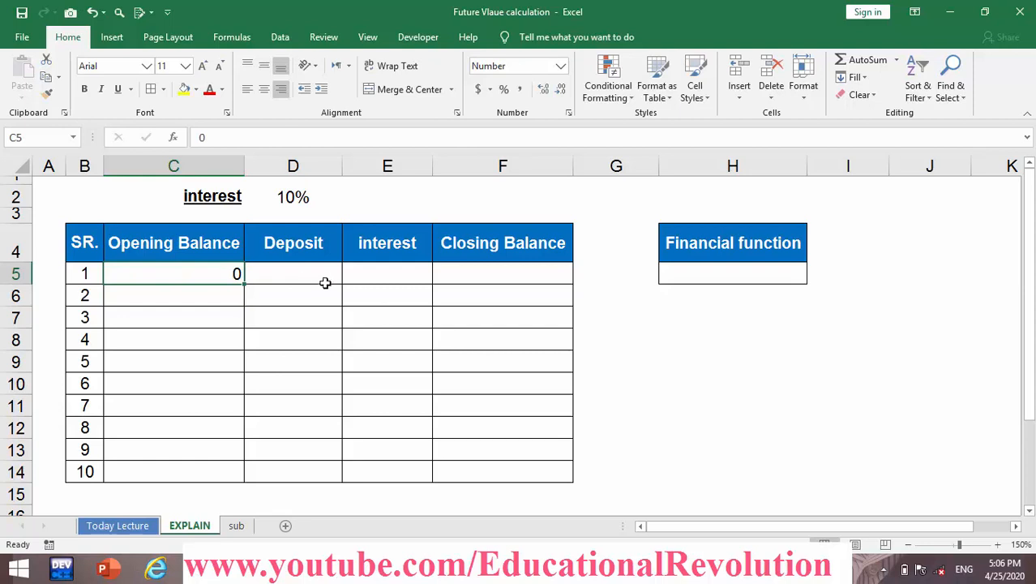
- Enter a deposit of 5000 in D5 for SR. 1
left_click(325, 280)
type("5")
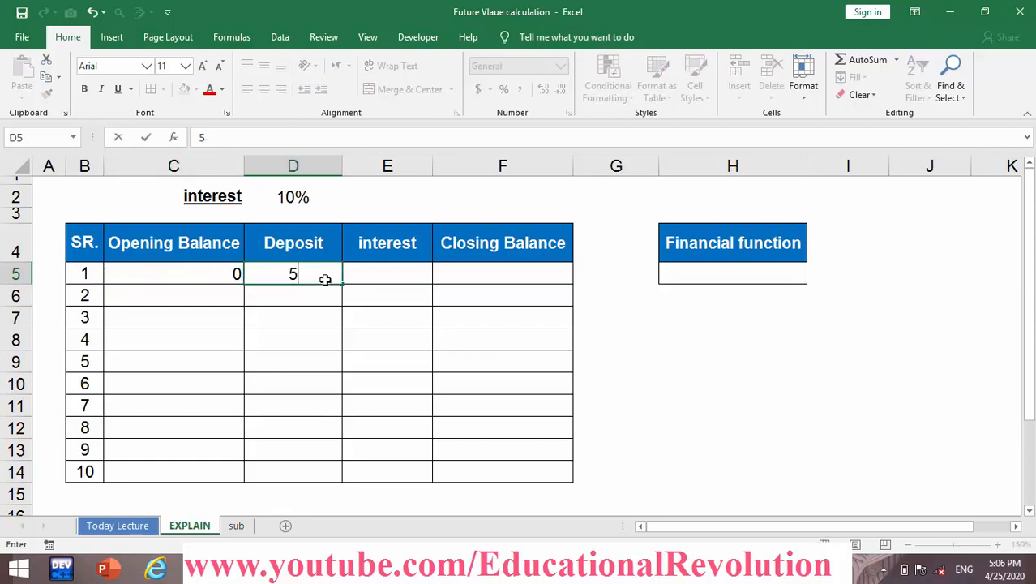
type("000")
key("Return")
- Calculate the SR. 1 interest in E5 with the formula =(SUM(C5:D5))*D2
left_click(360, 276)
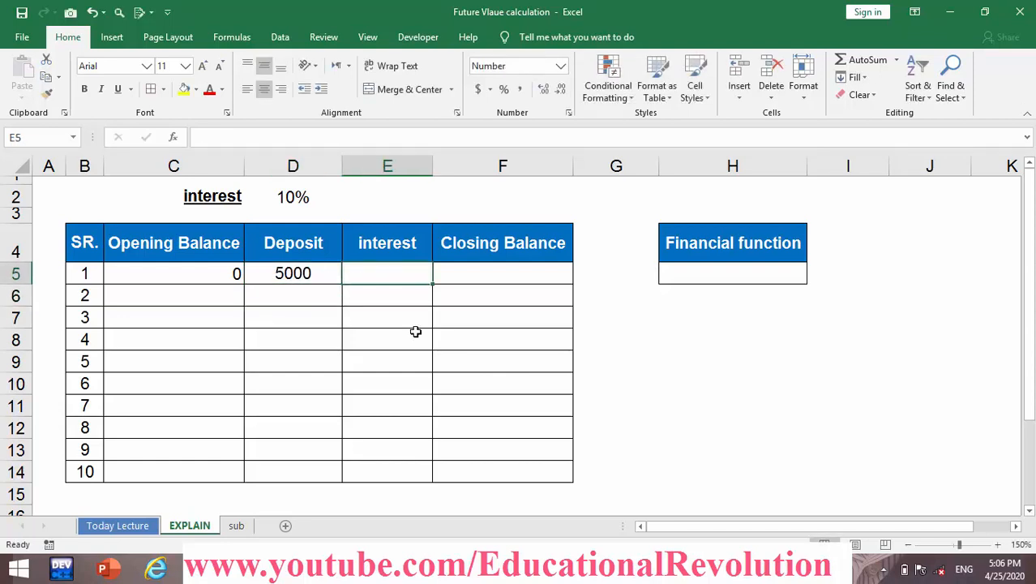
type("=")
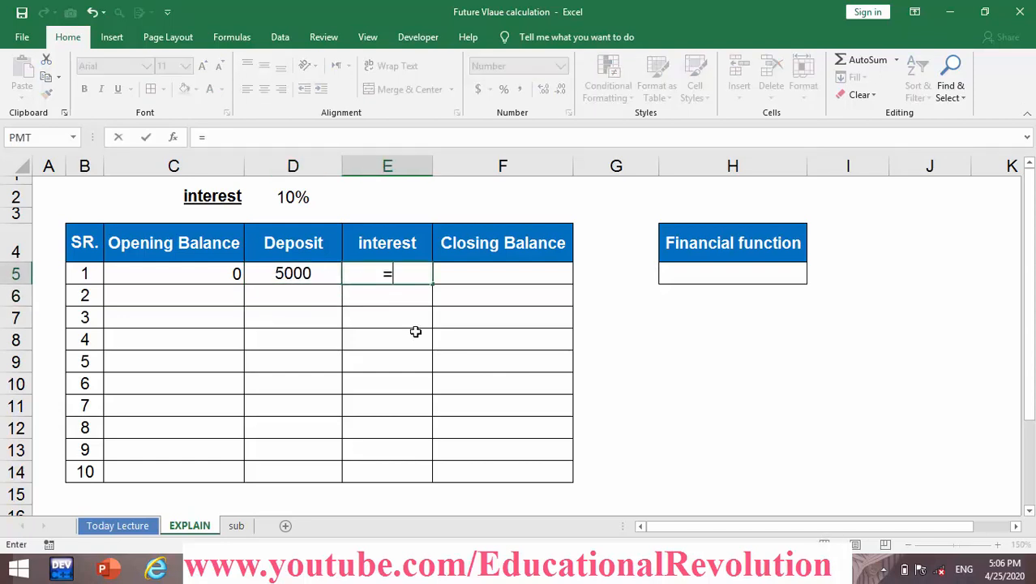
type("(su")
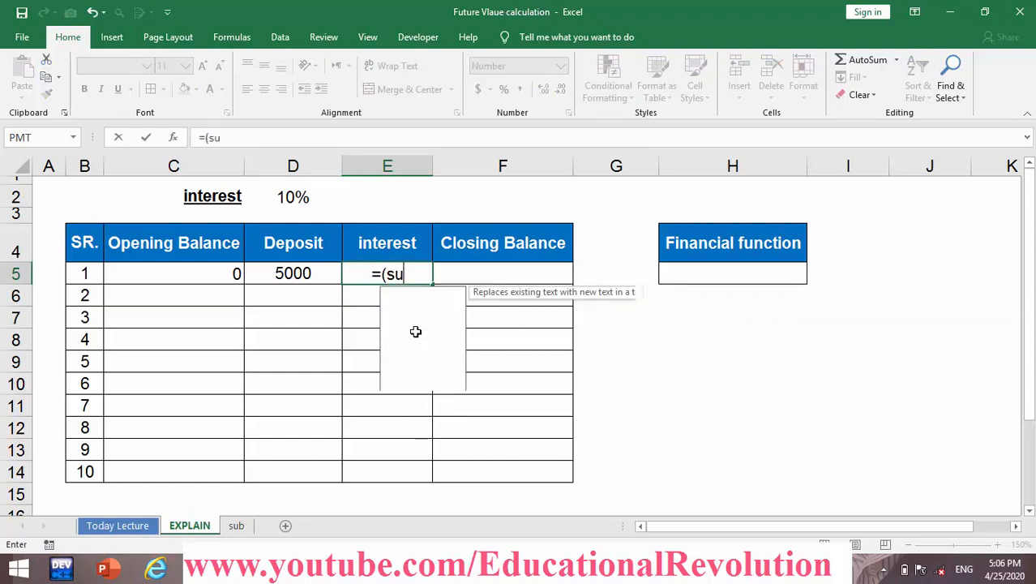
type("m(")
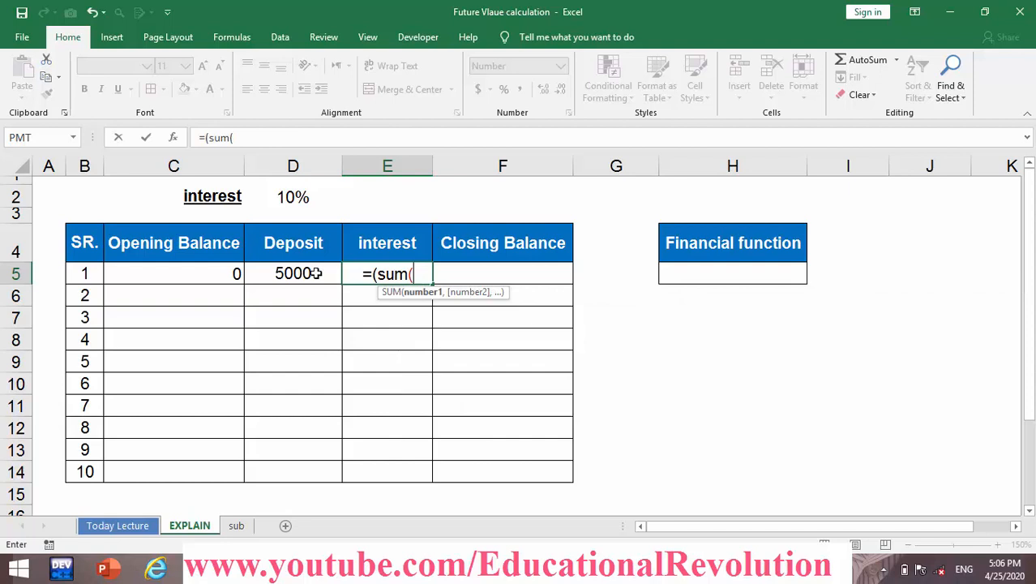
left_click_drag(315, 273, 240, 274)
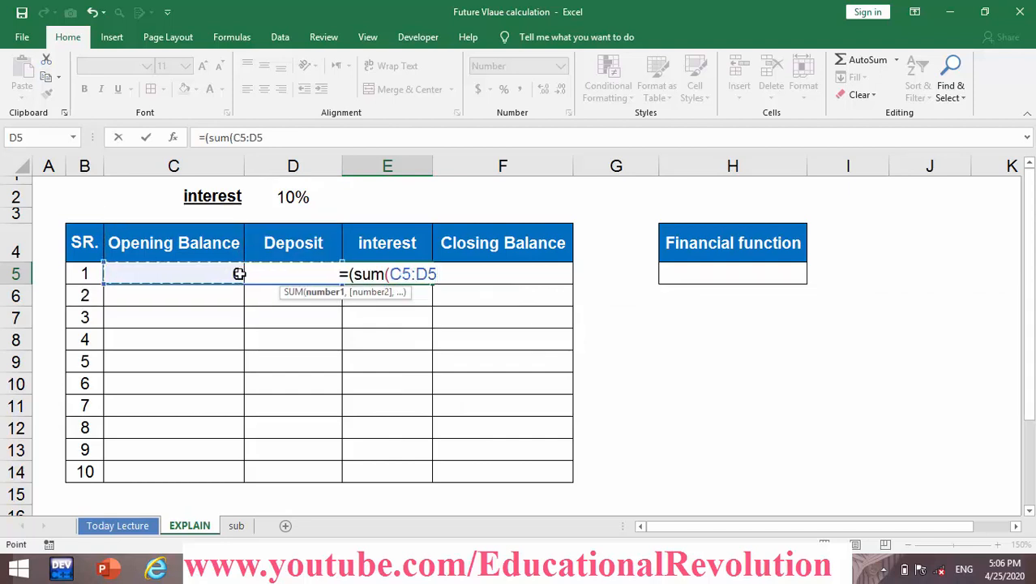
type("0")
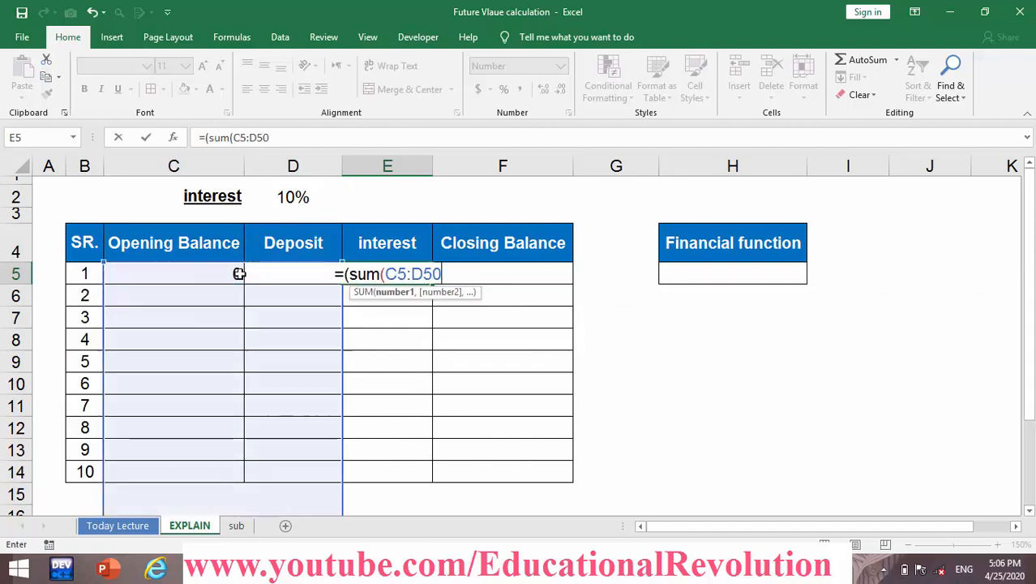
key("BackSpace")
type("))")
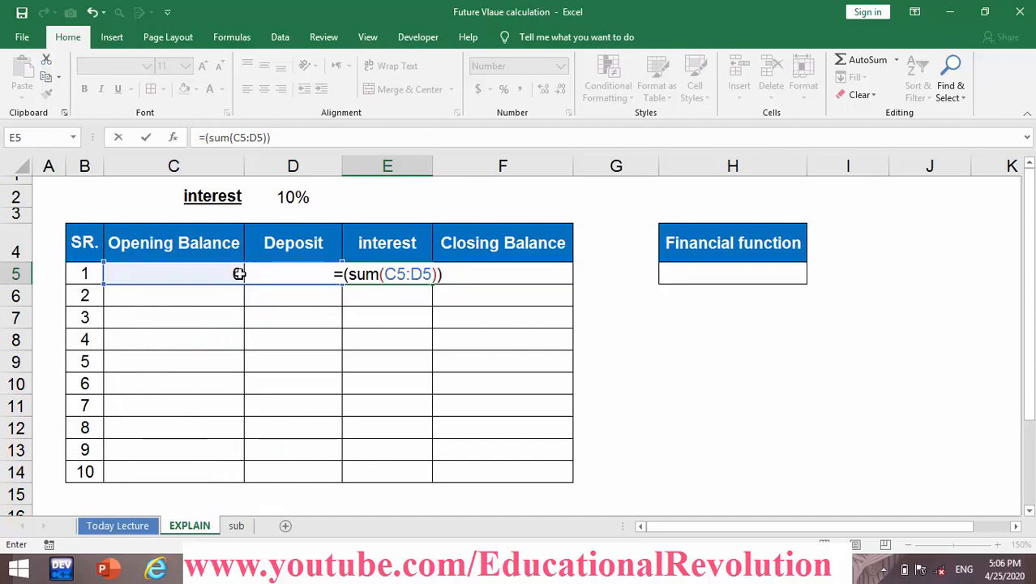
type("*")
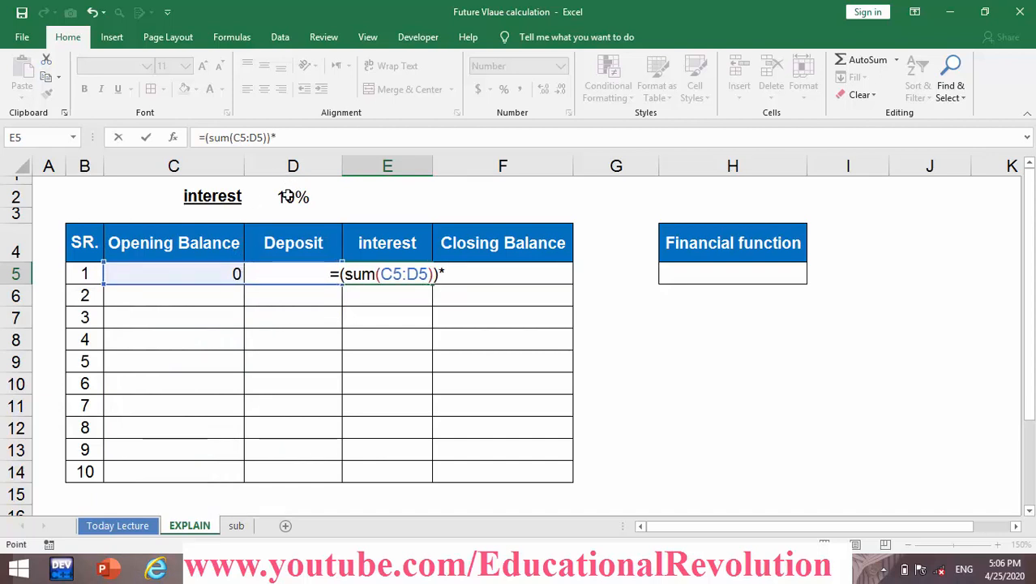
left_click(288, 197)
key("Return")
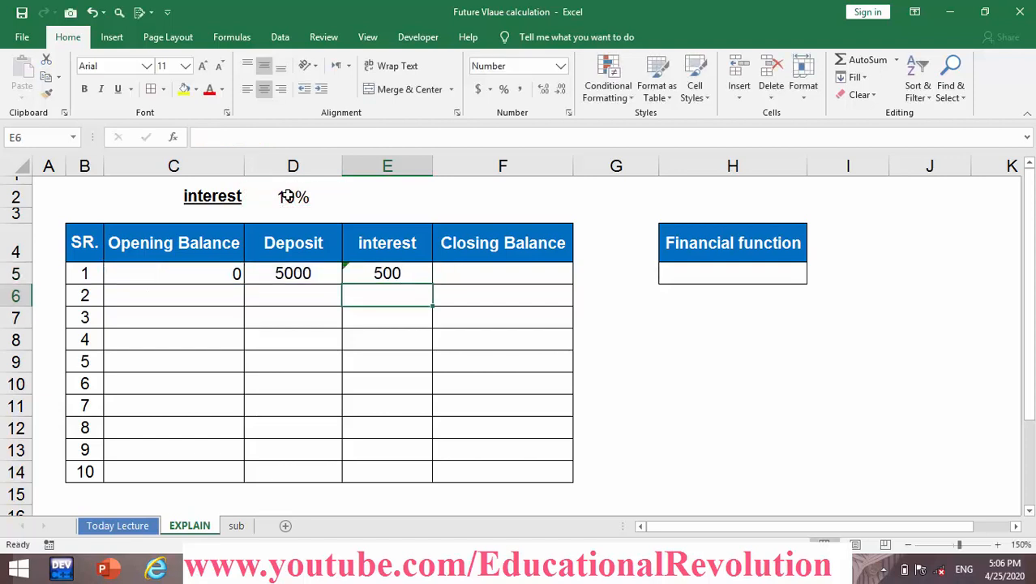
left_click(399, 274)
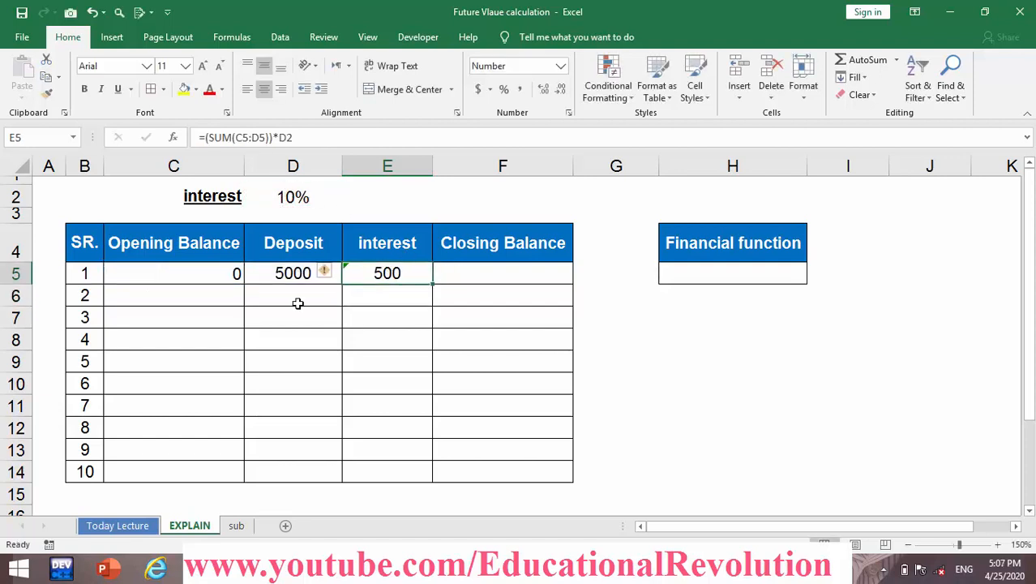
left_click(321, 325)
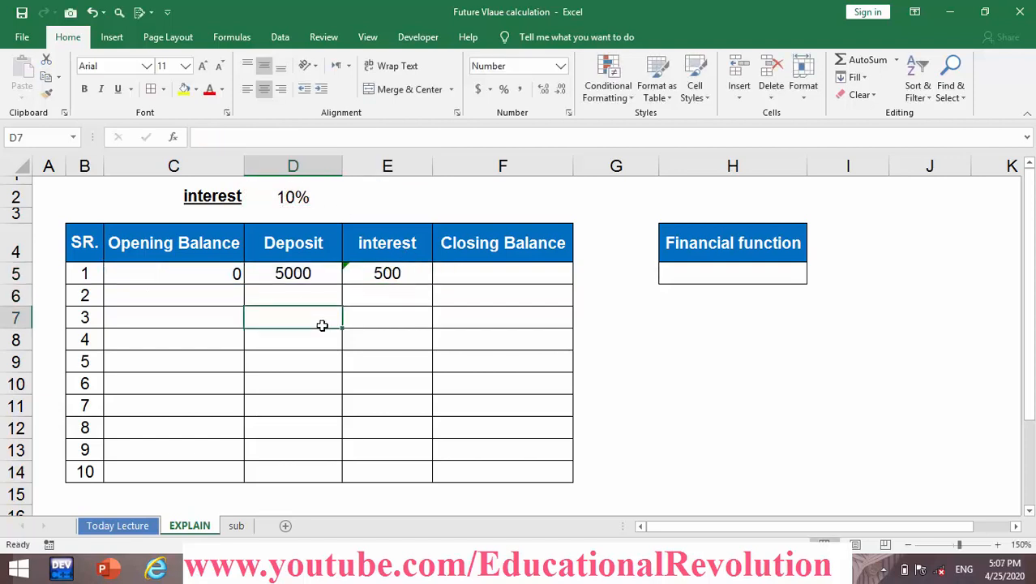
left_click(306, 274)
left_click(410, 275)
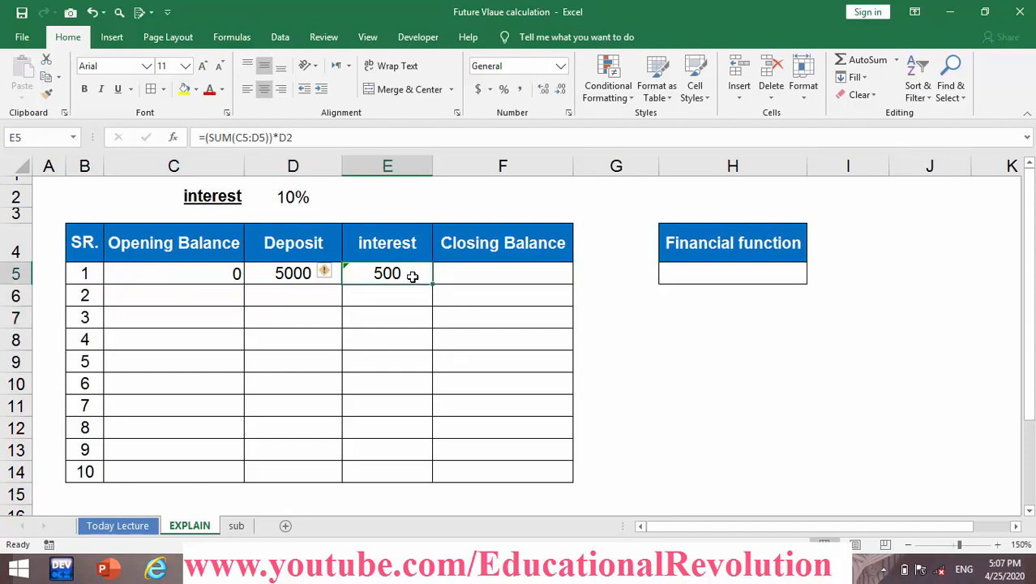
- Test the interest formula with an opening balance of 1000 in C5, and reset the balance to 0
left_click(234, 279)
type("1000")
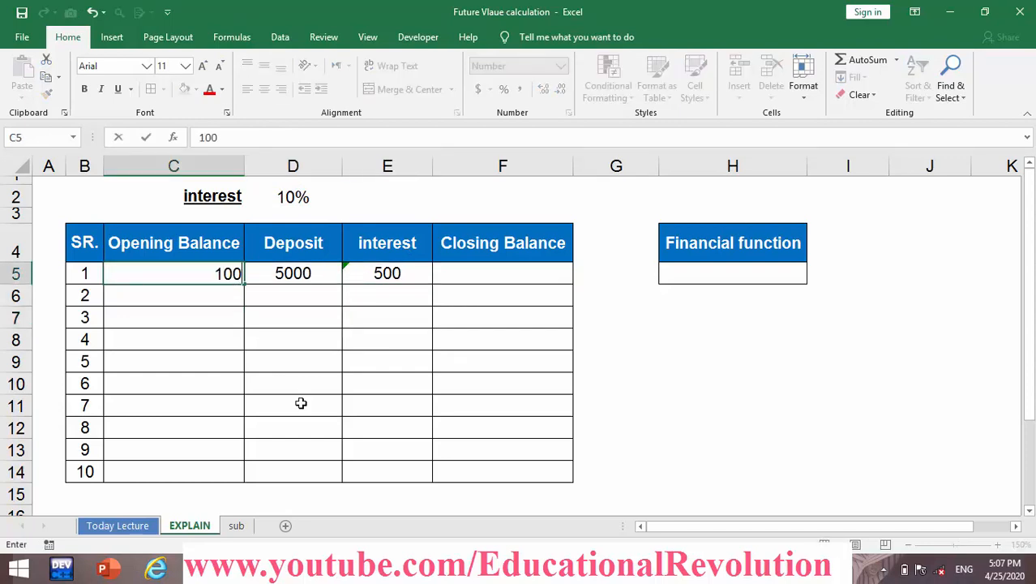
key("Return")
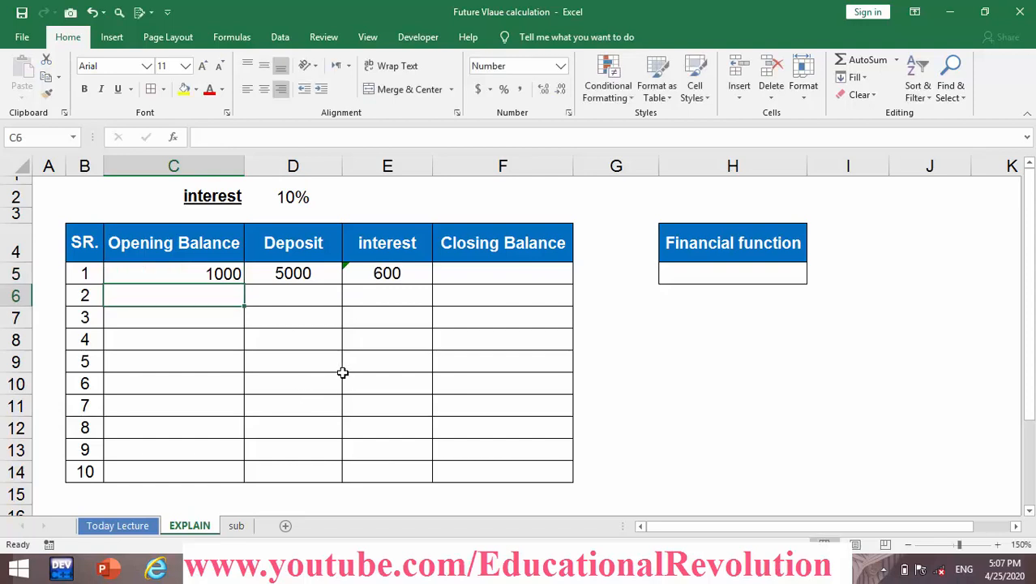
left_click(395, 276)
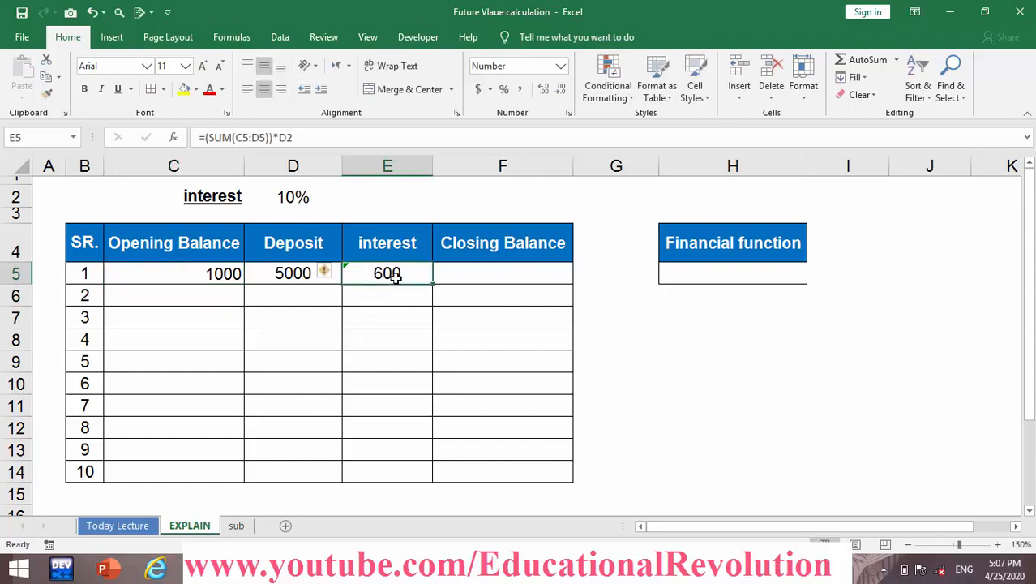
left_click(202, 272)
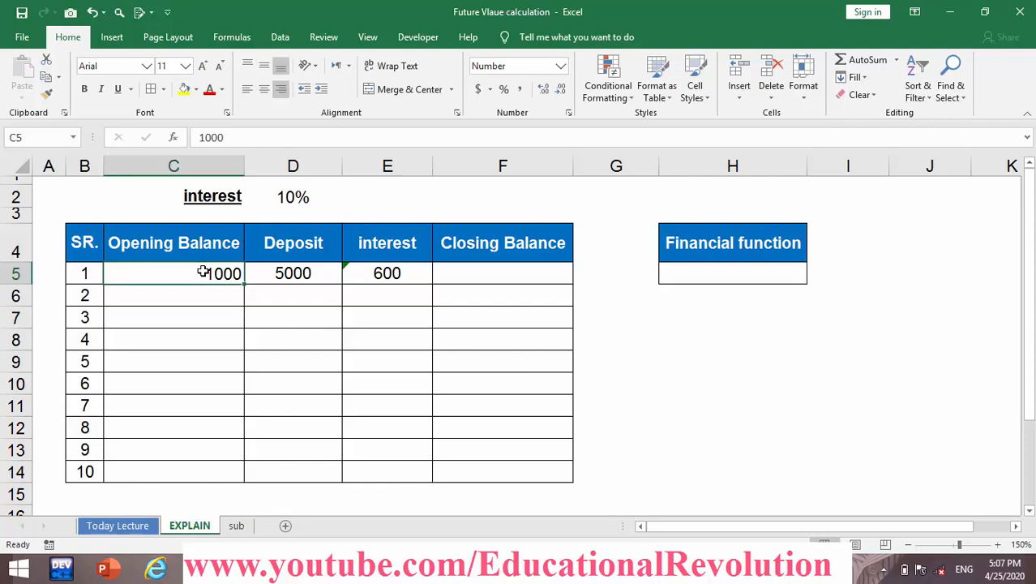
type("0")
key("Return")
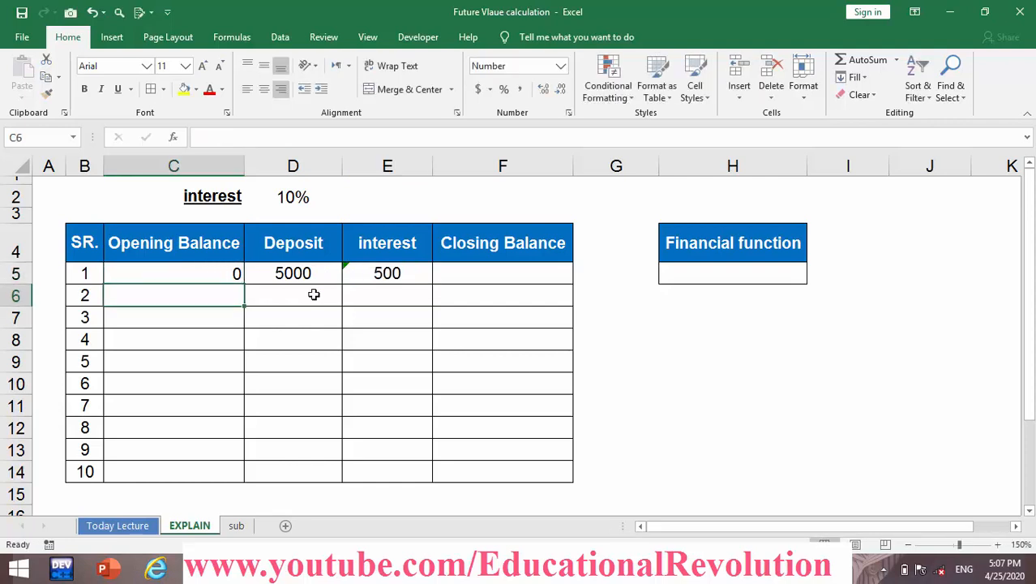
- Make the interest rate reference in the E5 formula absolute, as $D$2
left_click(390, 273)
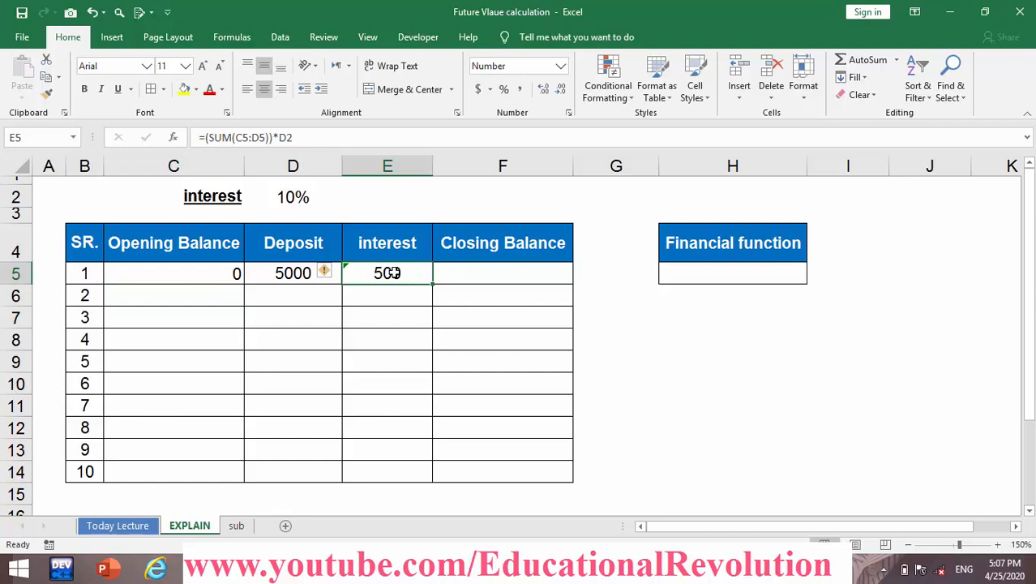
double_click(390, 273)
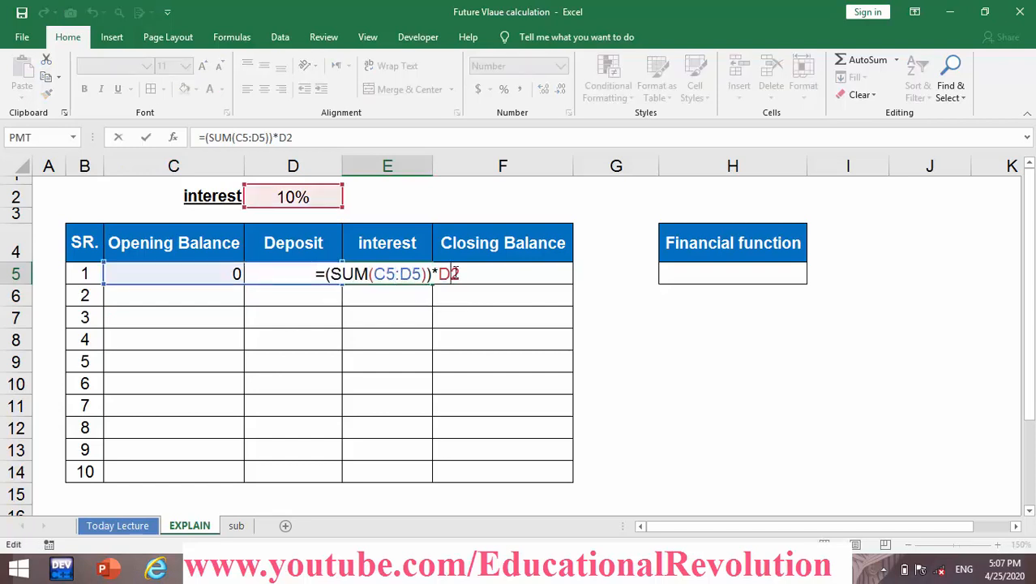
key("F4")
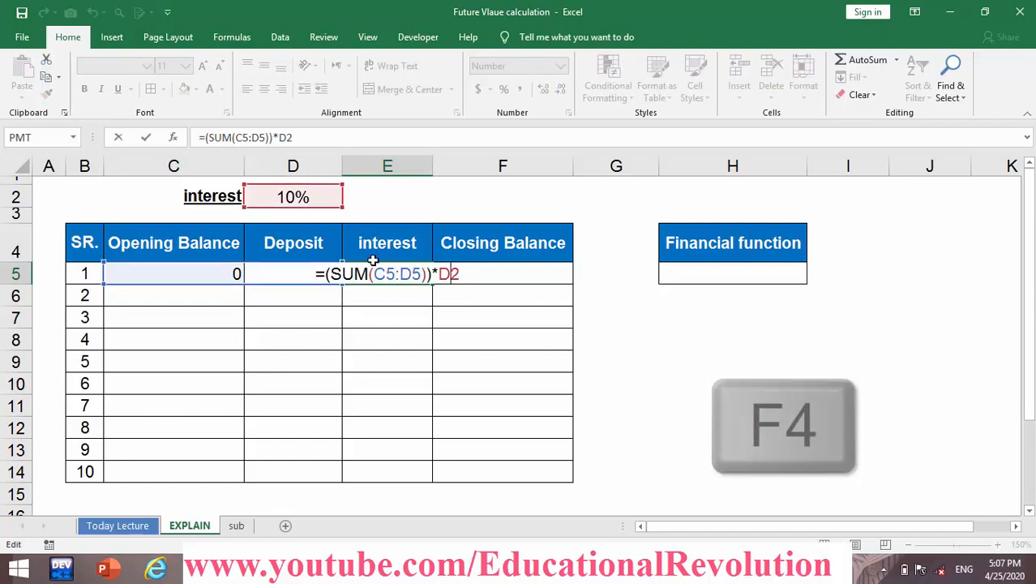
key("F4")
key("Return")
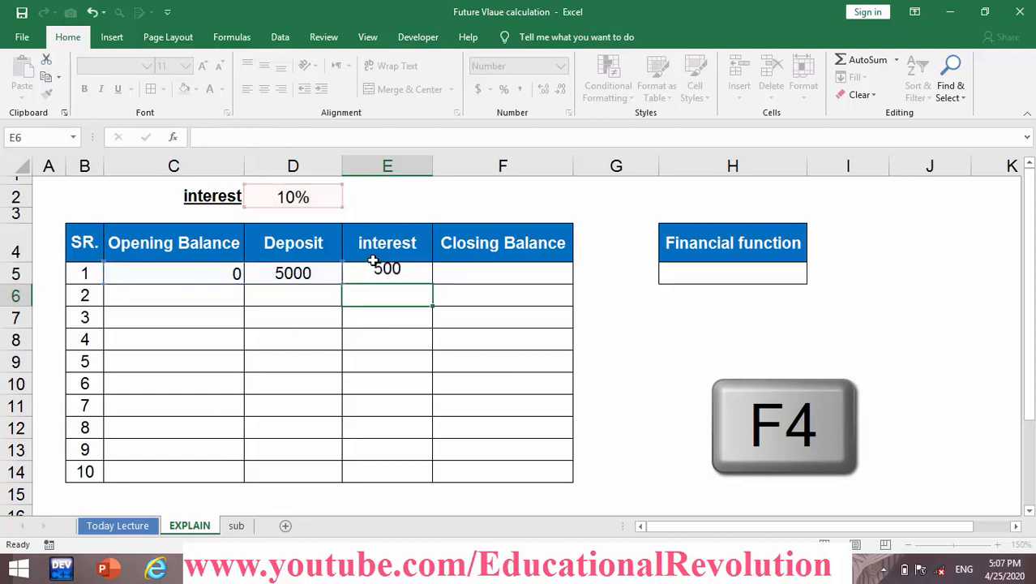
- Calculate the SR. 1 closing balance in F5 with the formula =SUM(C5:E5)
left_click(523, 274)
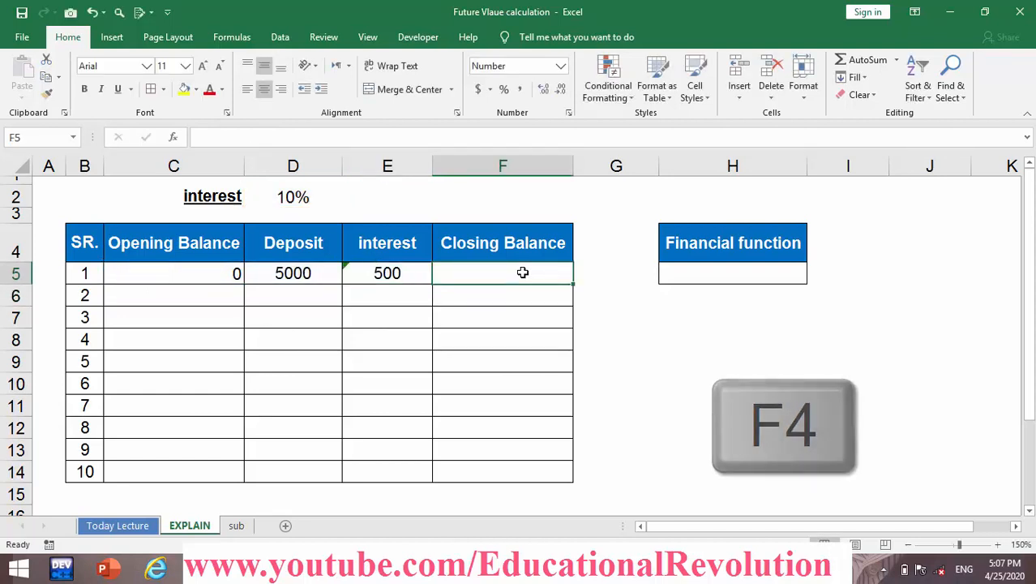
type("=sum(")
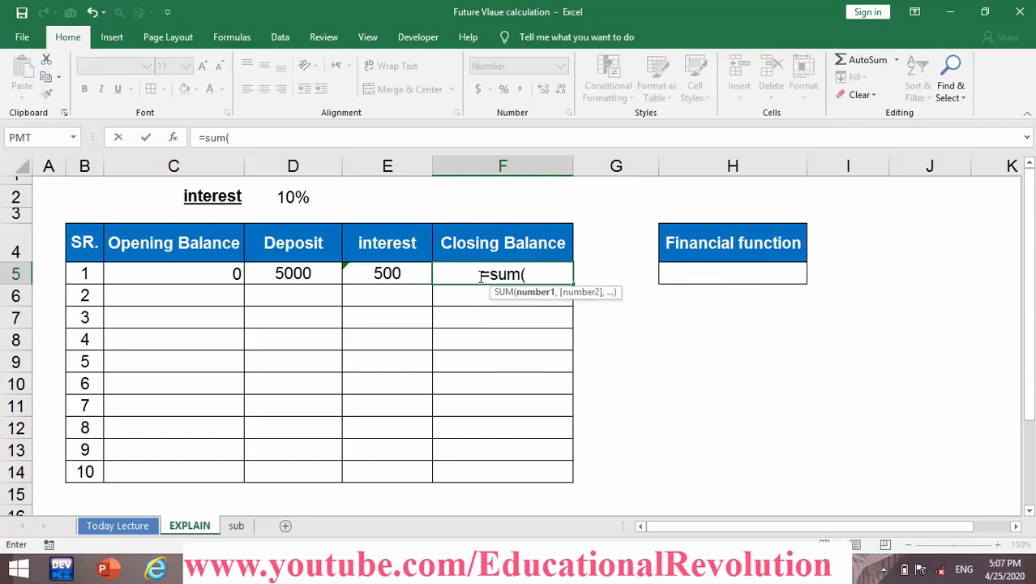
left_click_drag(413, 273, 234, 269)
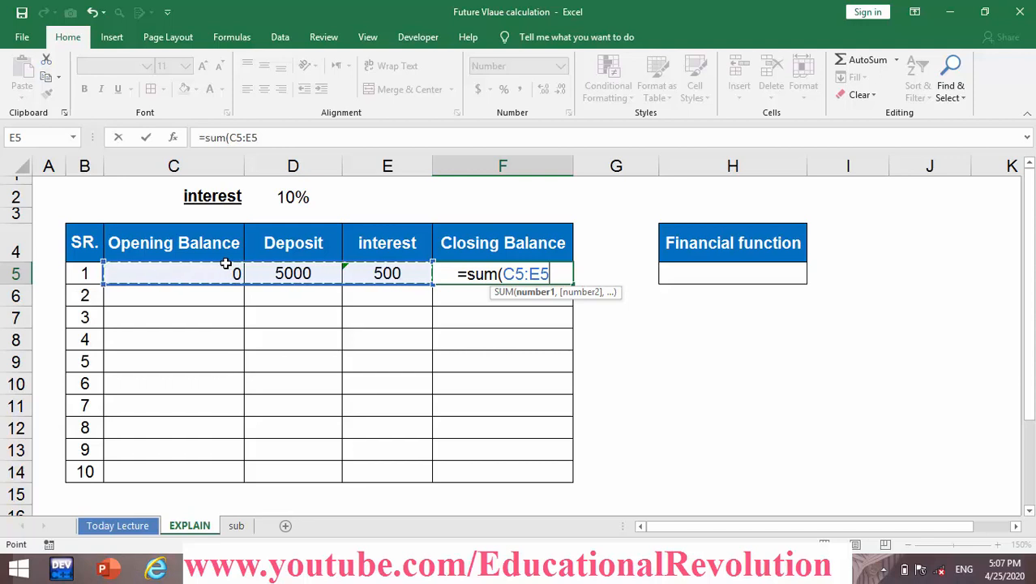
type(")")
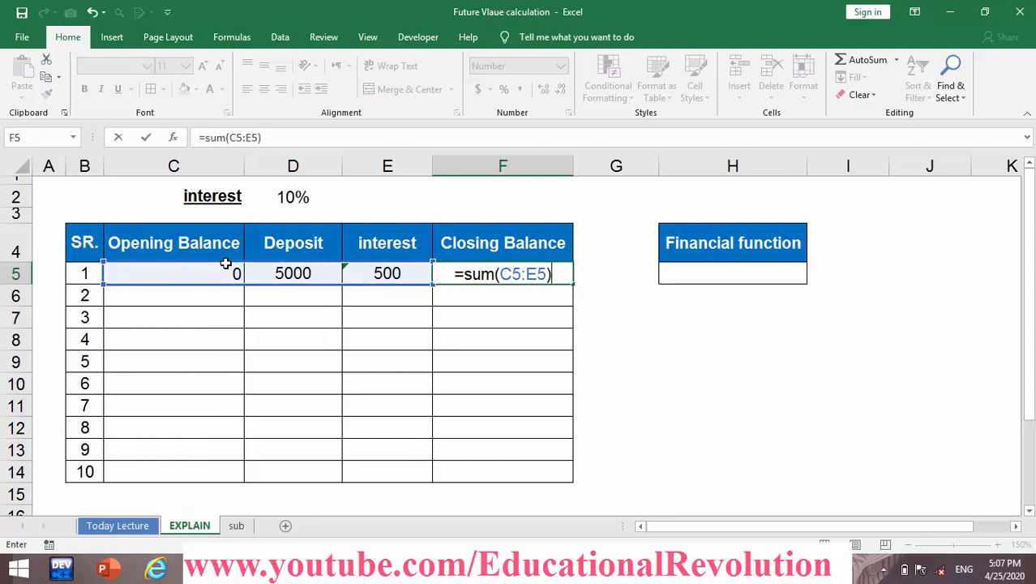
key("Return")
left_click(490, 276)
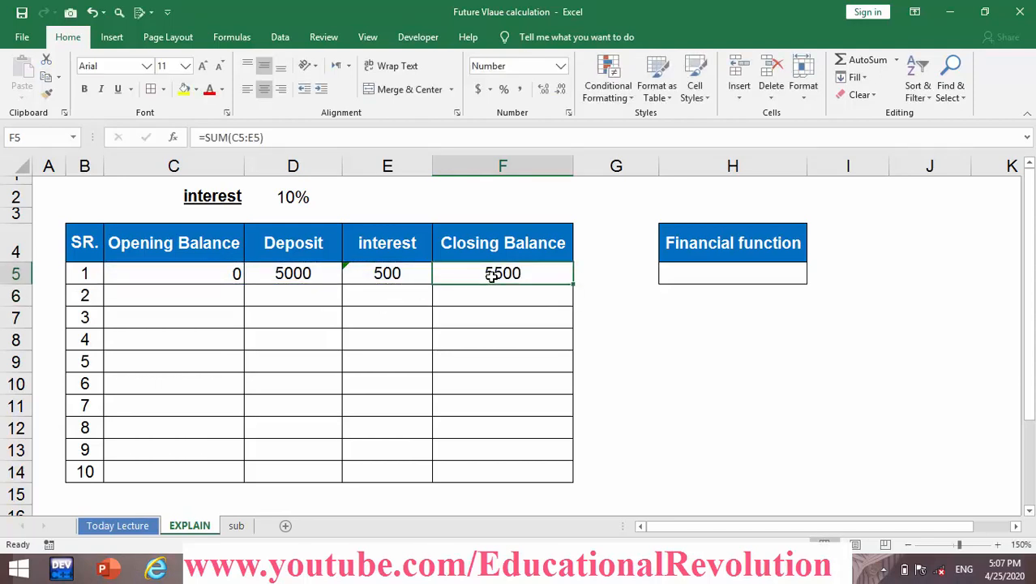
left_click(517, 313)
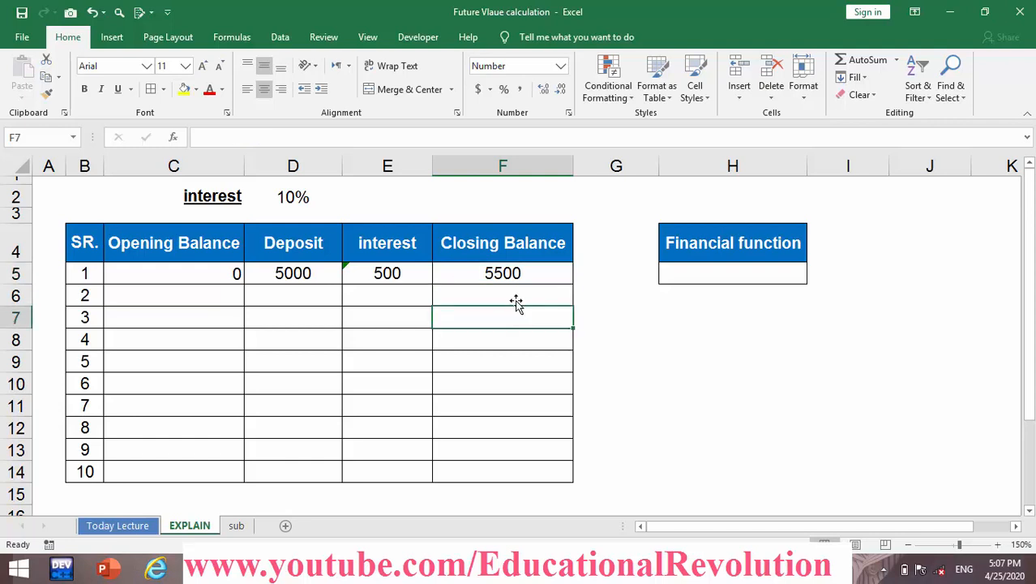
- Link the SR. 2 opening balance in C6 to the previous closing balance with the formula =F5
left_click(205, 302)
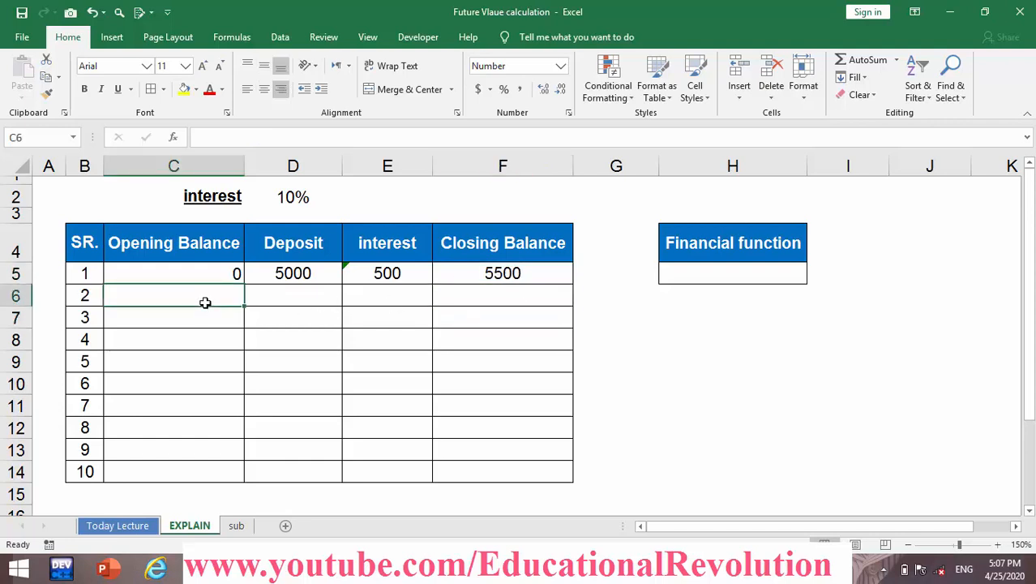
type("=")
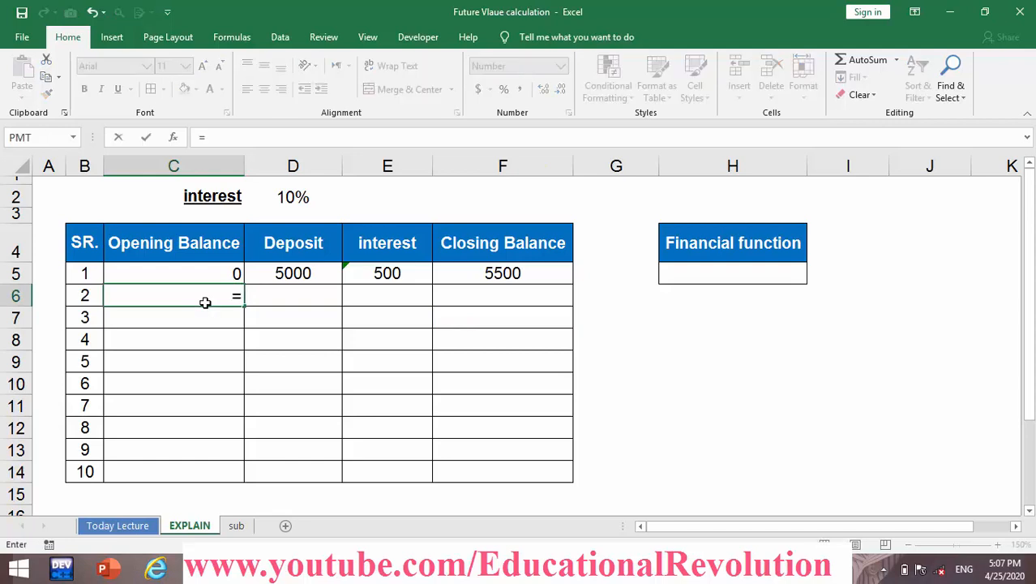
left_click(493, 273)
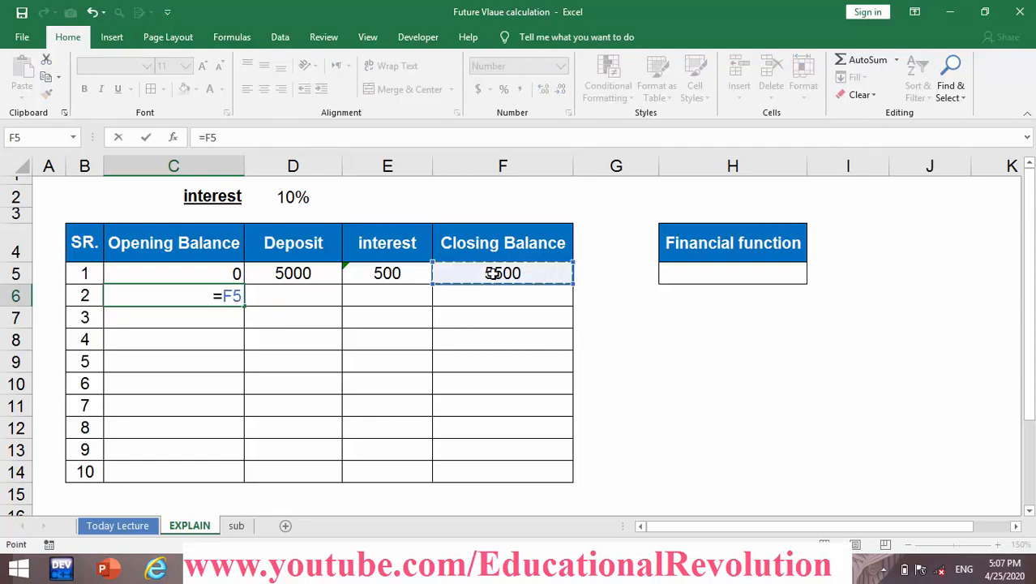
key("Return")
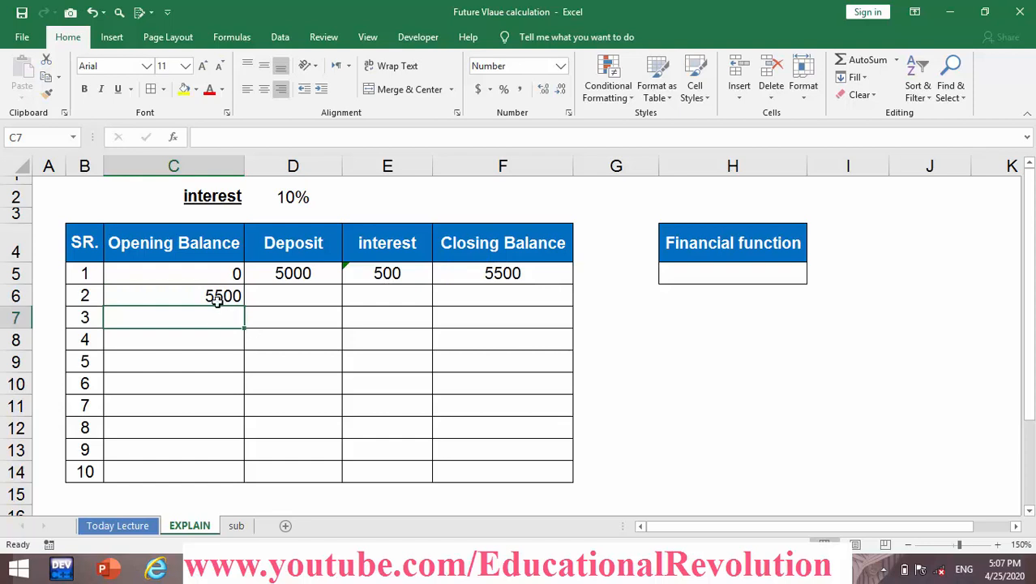
left_click(216, 300)
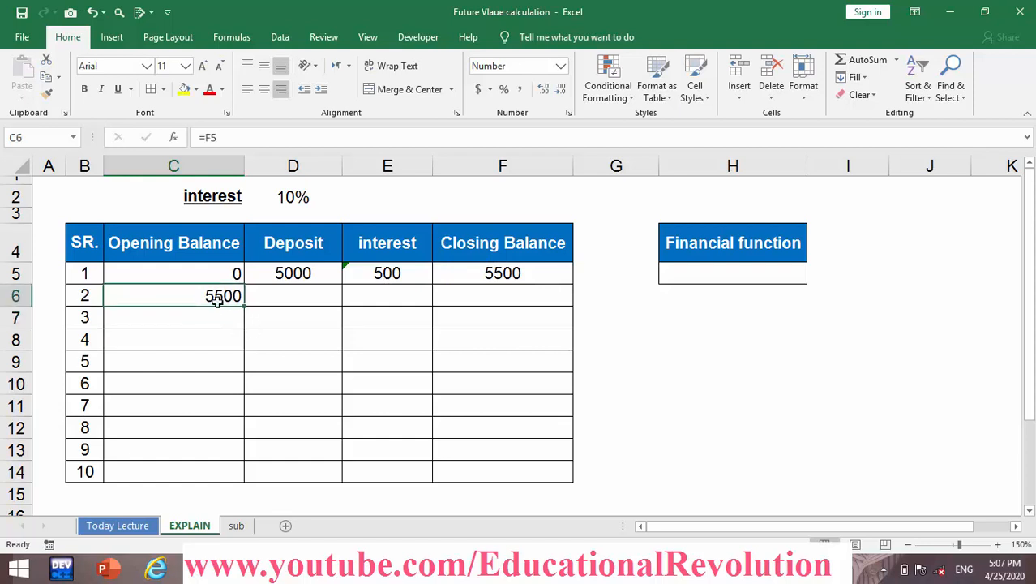
- Ignore the formula error flagged on the interest cell E5 and select the SR. 2 deposit cell D6
left_click(394, 274)
left_click(333, 274)
left_click(365, 349)
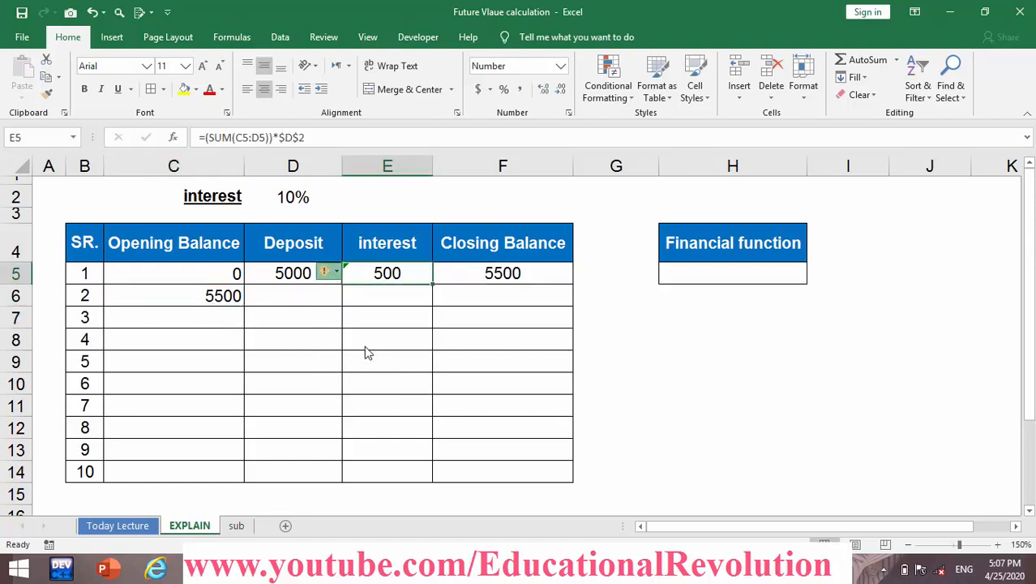
left_click(301, 298)
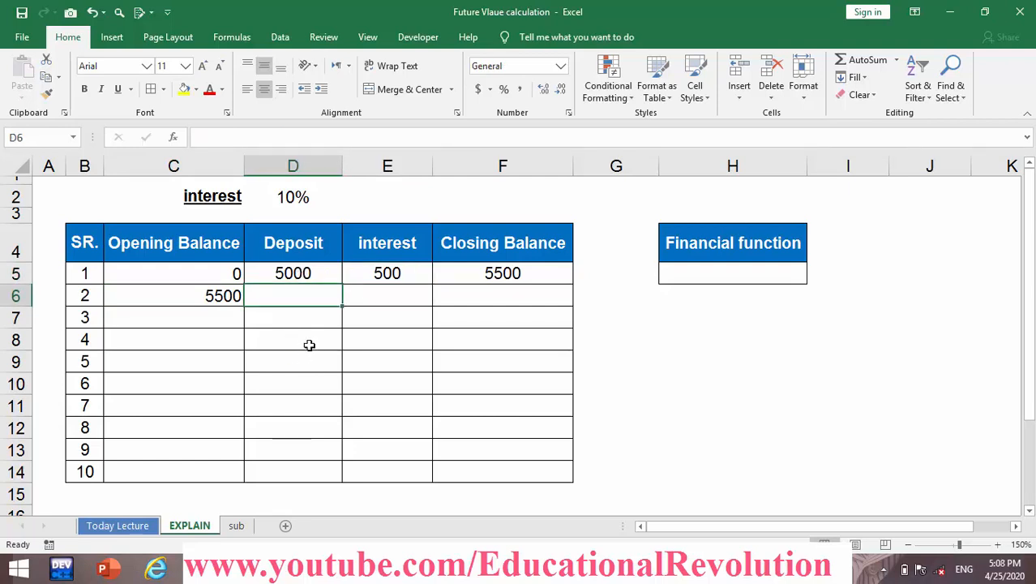
- Enter a deposit of 5000 for all ten periods in D5:D14
left_click_drag(309, 277, 287, 474)
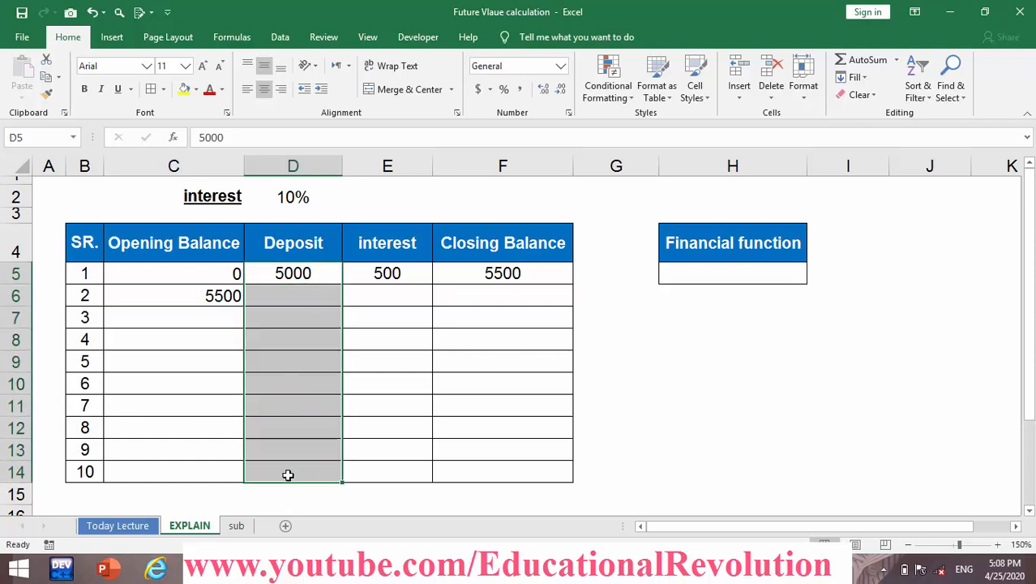
type("500")
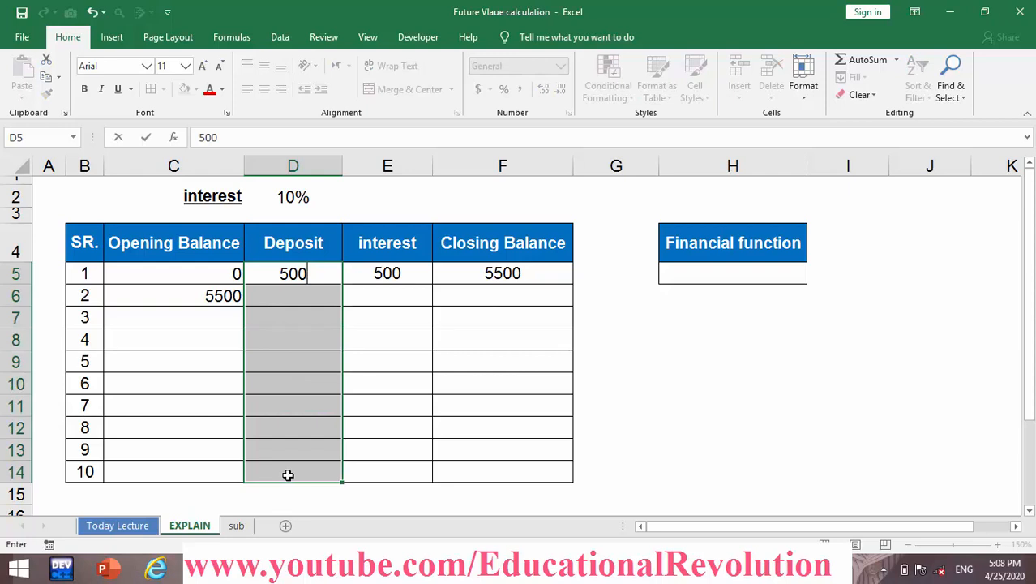
type("0")
key("ctrl+Return")
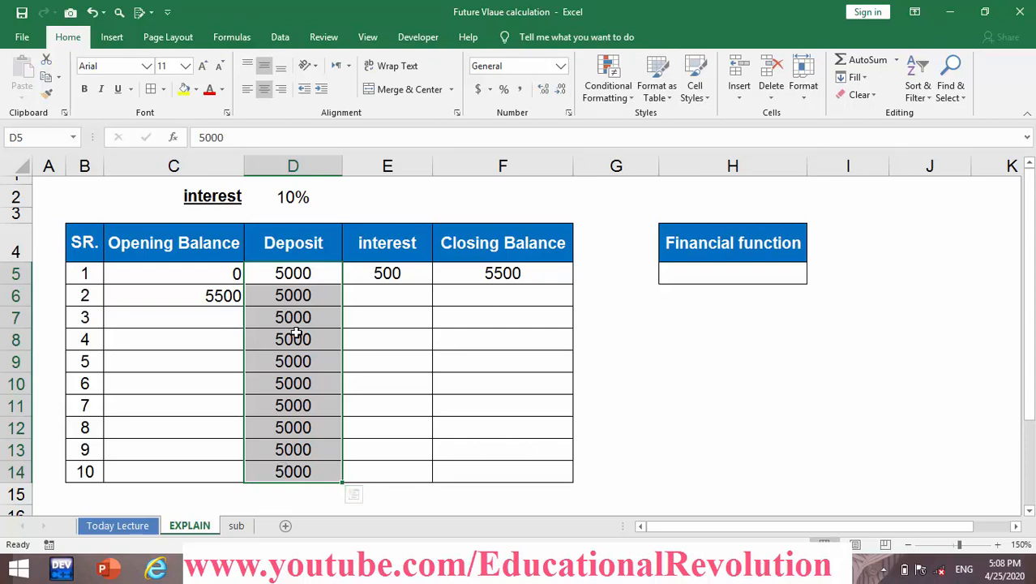
- Copy the interest formula from E5 down through E14
left_click(392, 293)
left_click(399, 276)
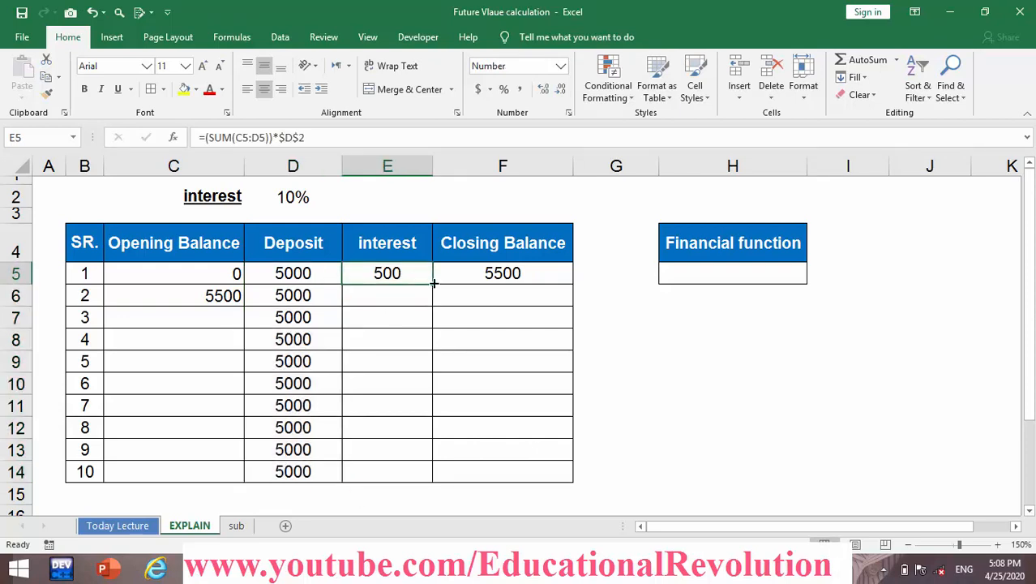
left_click_drag(433, 283, 408, 476)
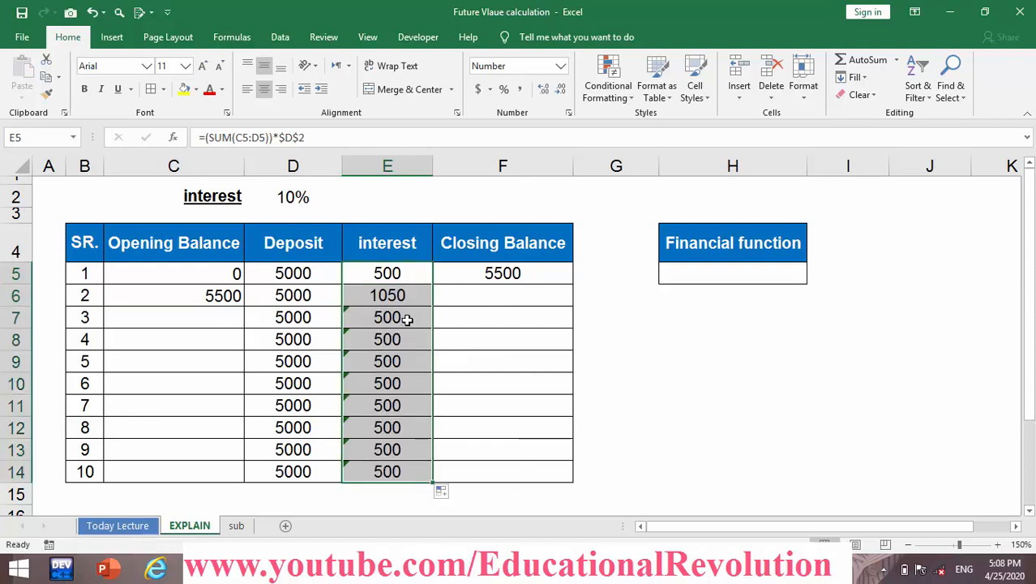
- Inspect which cells the copied SR. 2 interest formula in E6 references, leaving it as it is
double_click(398, 294)
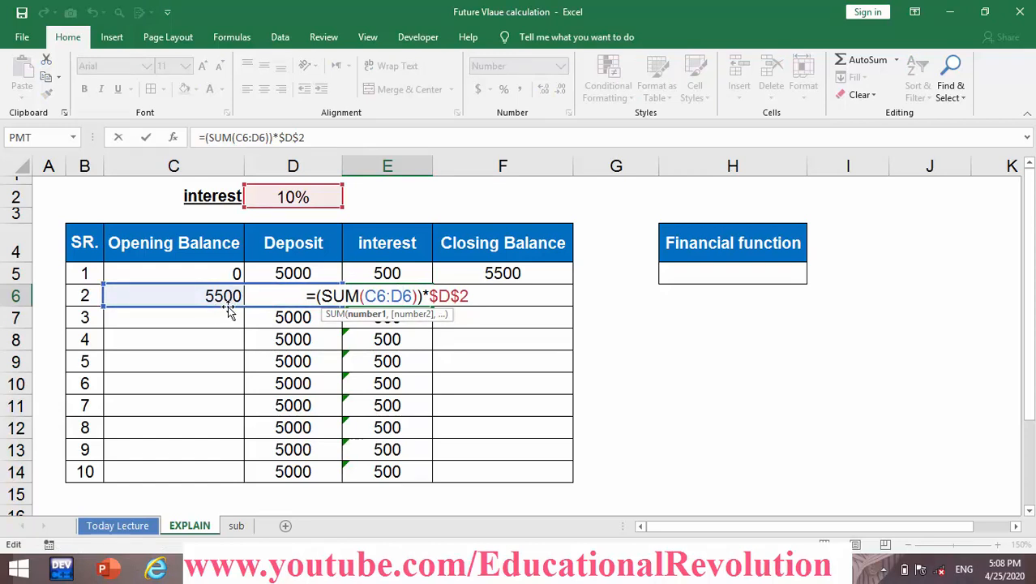
key("Return")
key("F2")
key("Escape")
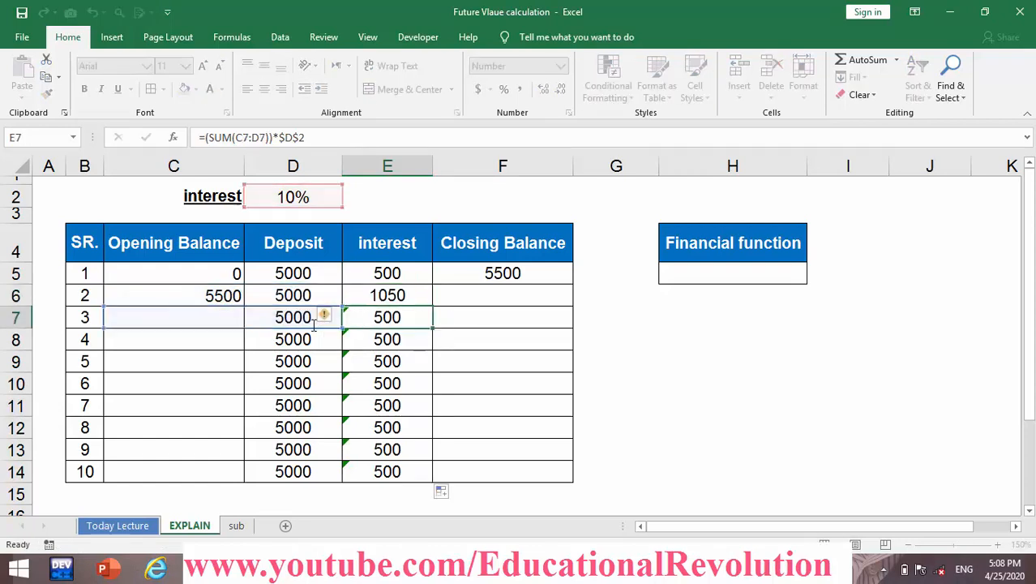
double_click(403, 294)
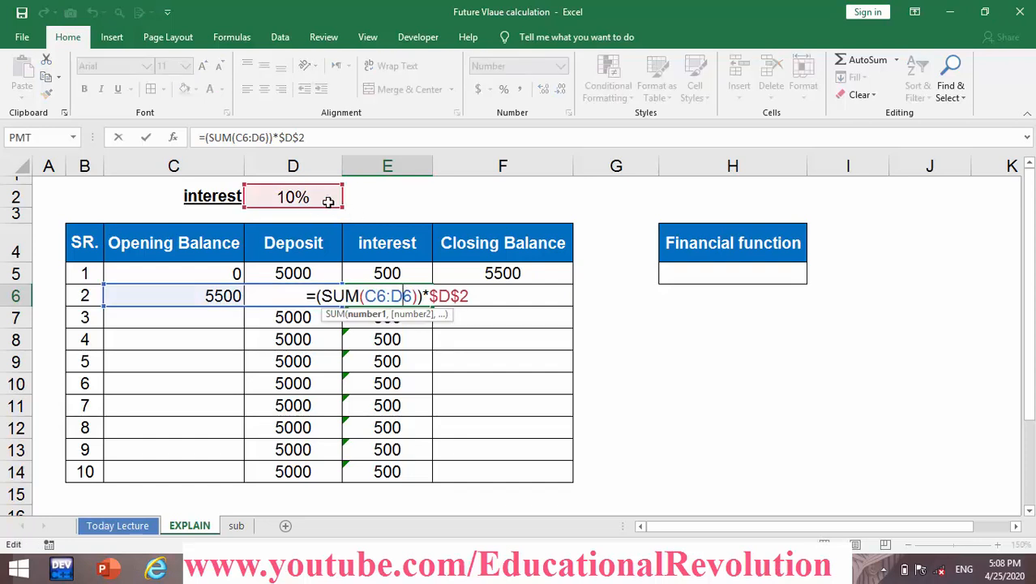
key("Escape")
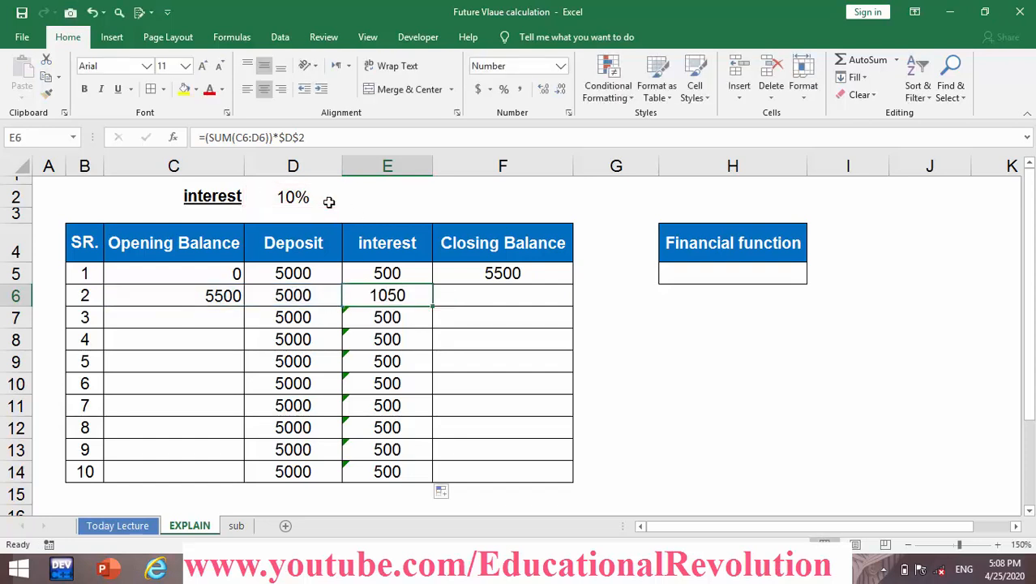
- Copy the closing balance formula from F5 down through F14
left_click(526, 274)
left_click_drag(574, 287, 554, 477)
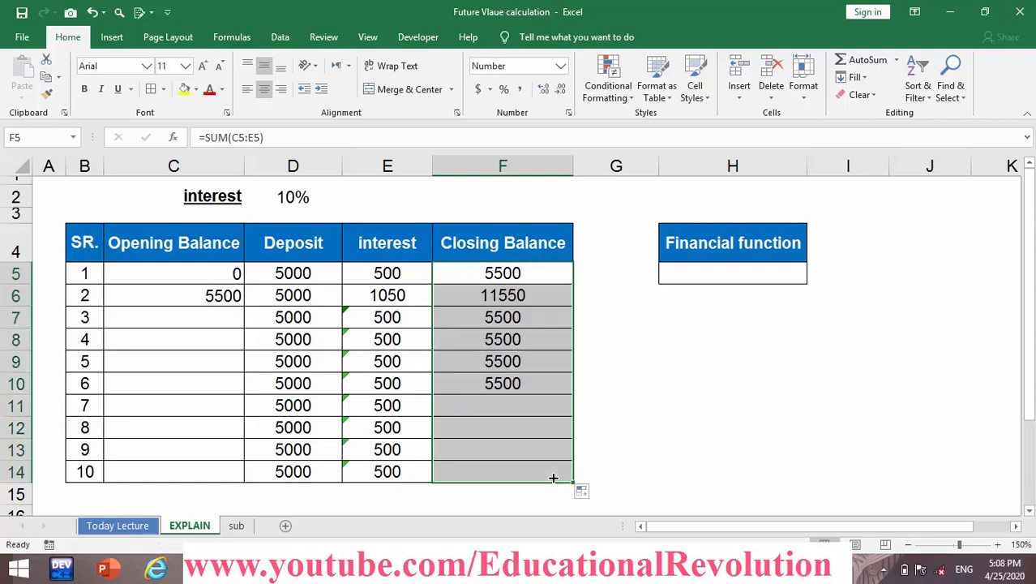
- Extend the opening balance formula from C6 down through C14 and check the SR. 10 closing balance in F14
left_click(184, 293)
left_click_drag(242, 297, 241, 325)
left_click(242, 300)
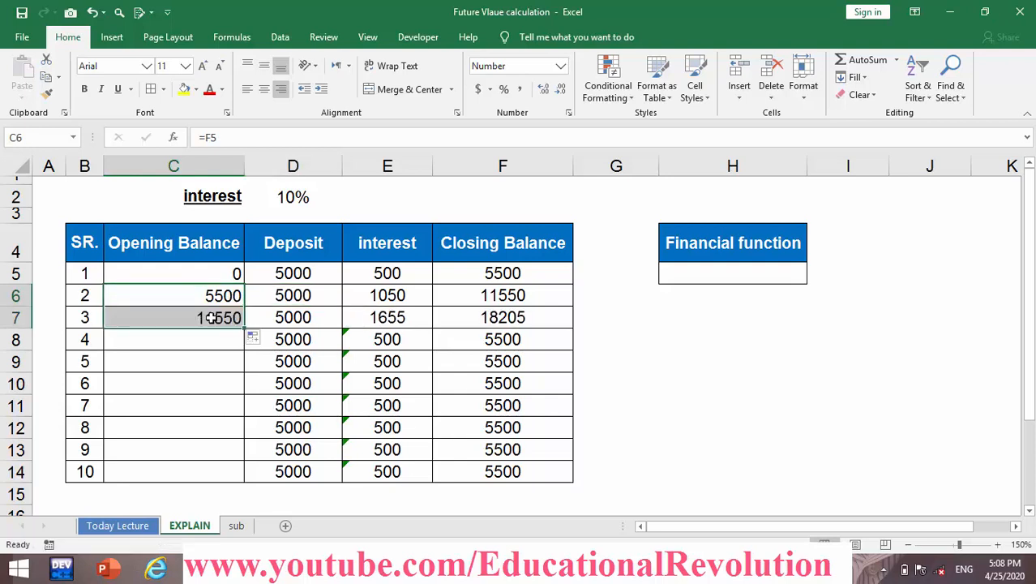
left_click(240, 317)
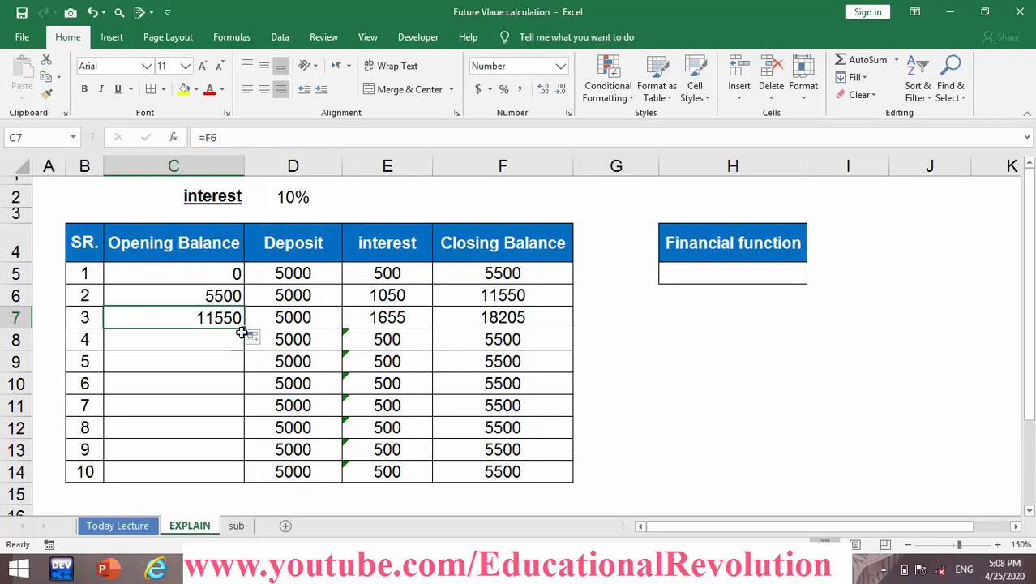
left_click_drag(245, 327, 243, 352)
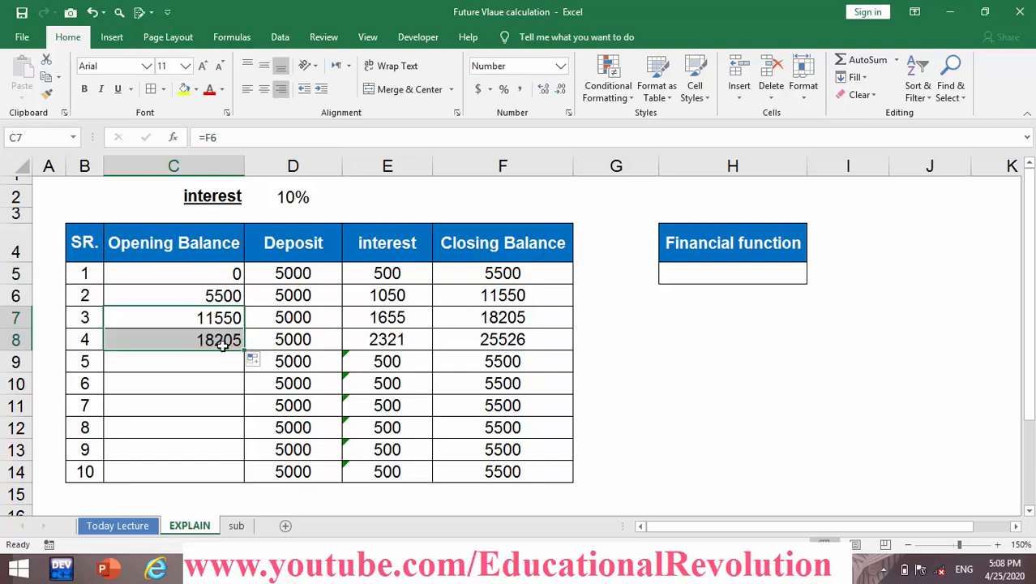
left_click(220, 341)
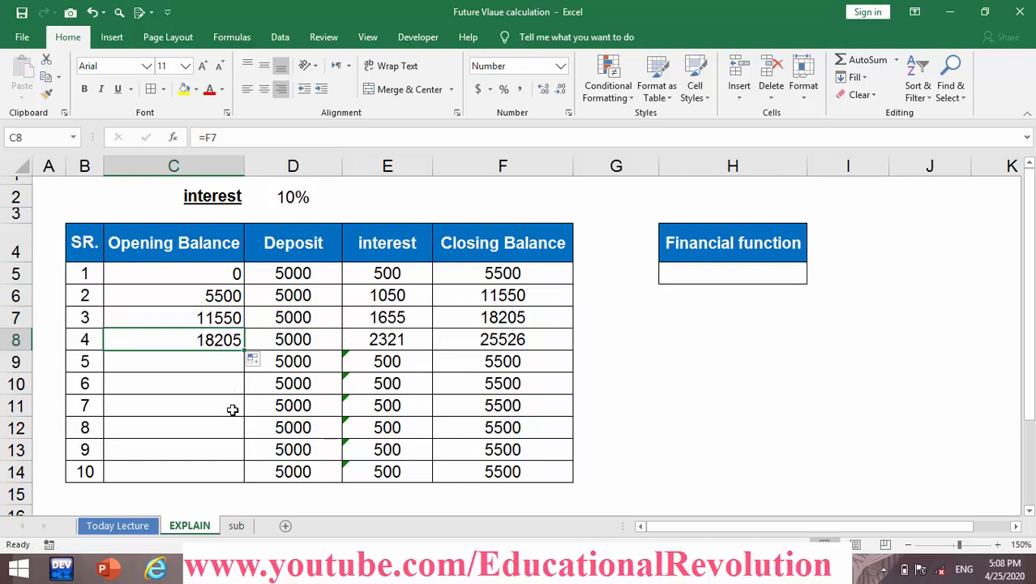
left_click_drag(243, 352, 231, 475)
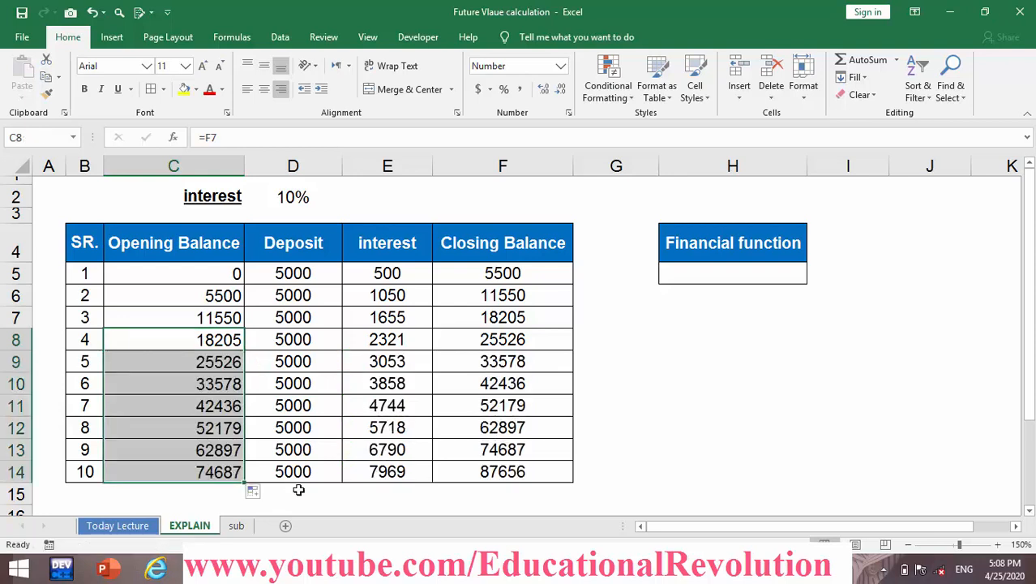
left_click(525, 477)
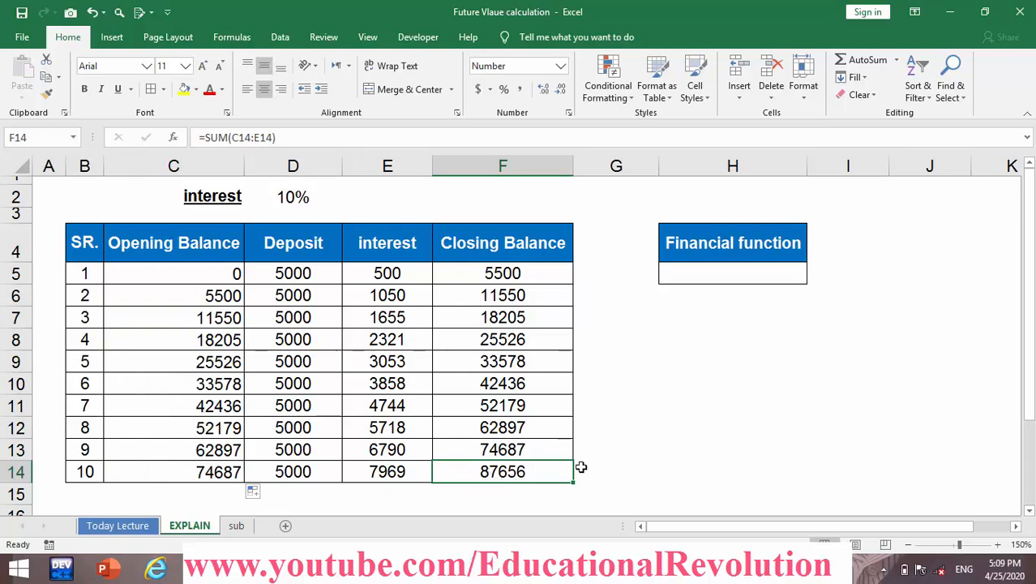
- Begin an FV formula in H5 under Financial function, with D2 as the rate and 10 as the number of periods
left_click(747, 386)
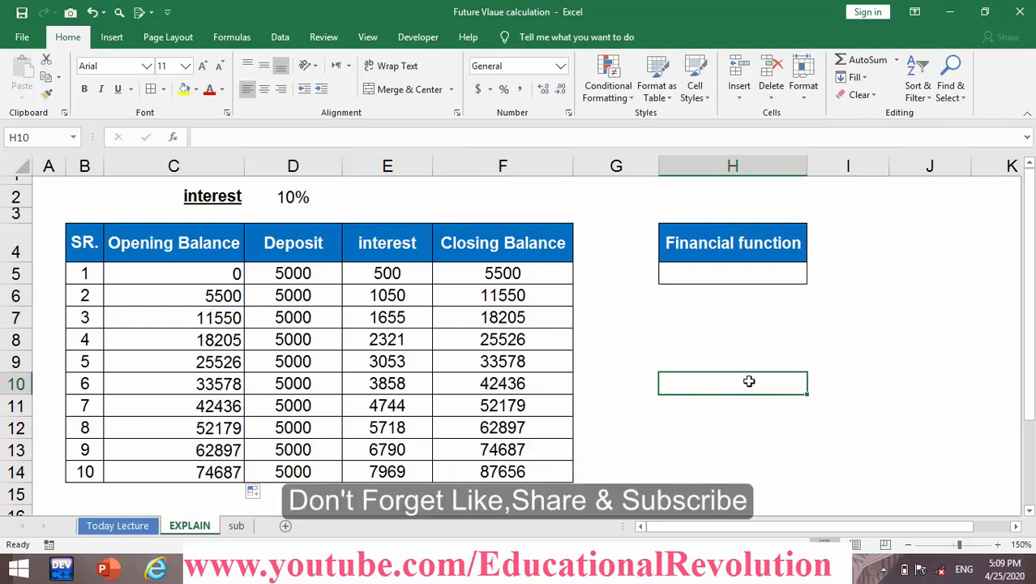
left_click(733, 279)
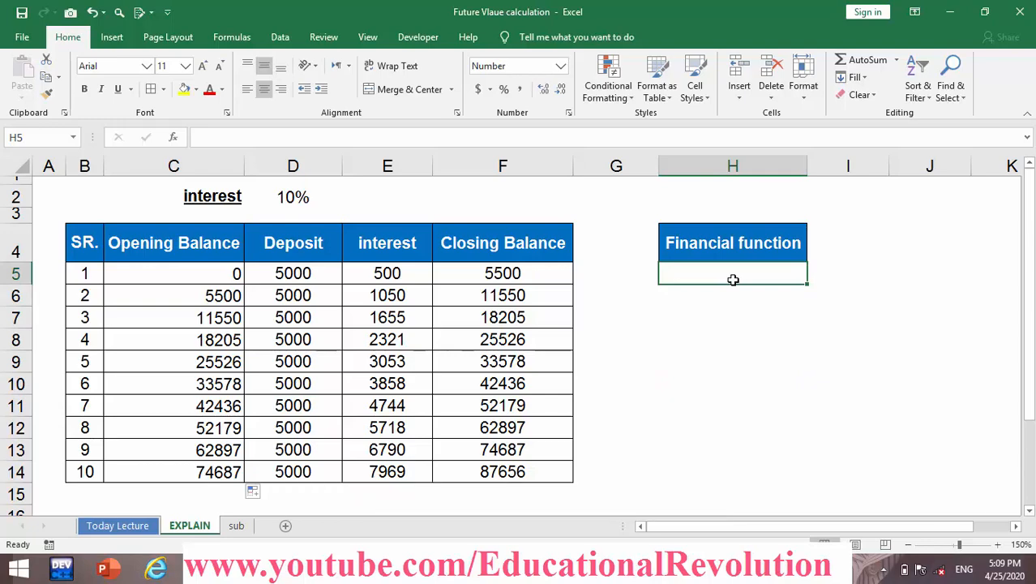
type("=v")
key("BackSpace")
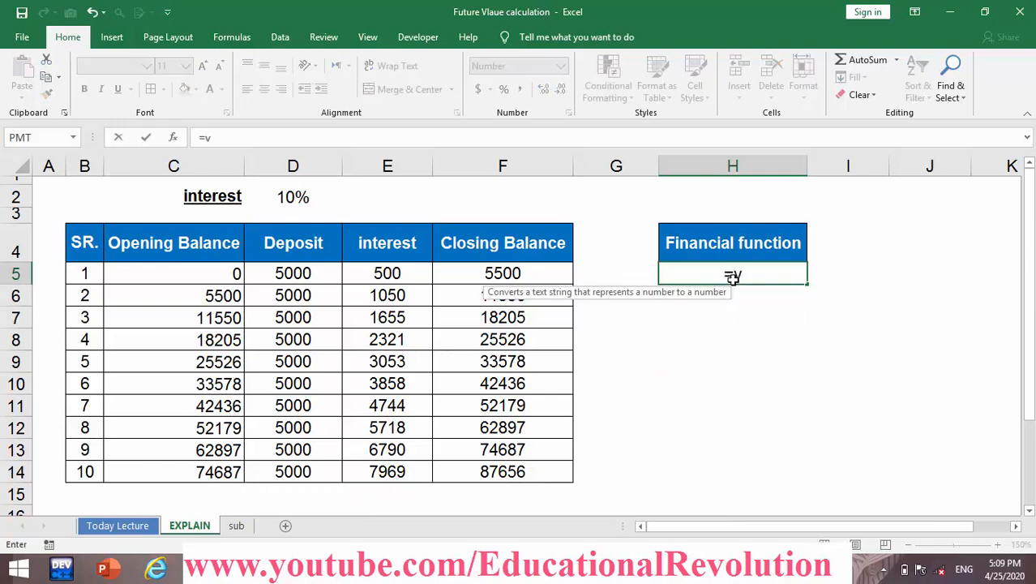
type("fv")
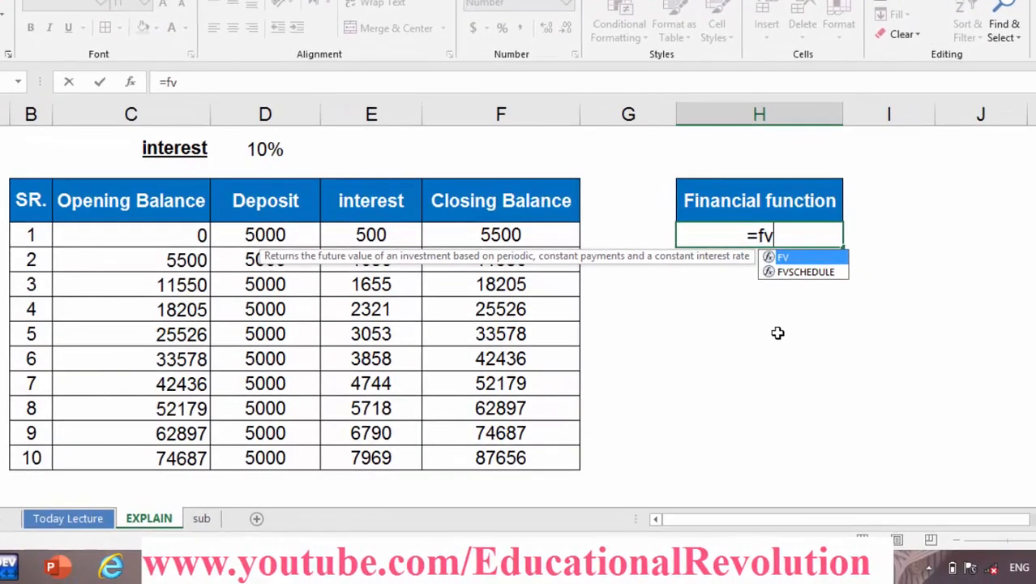
key("Tab")
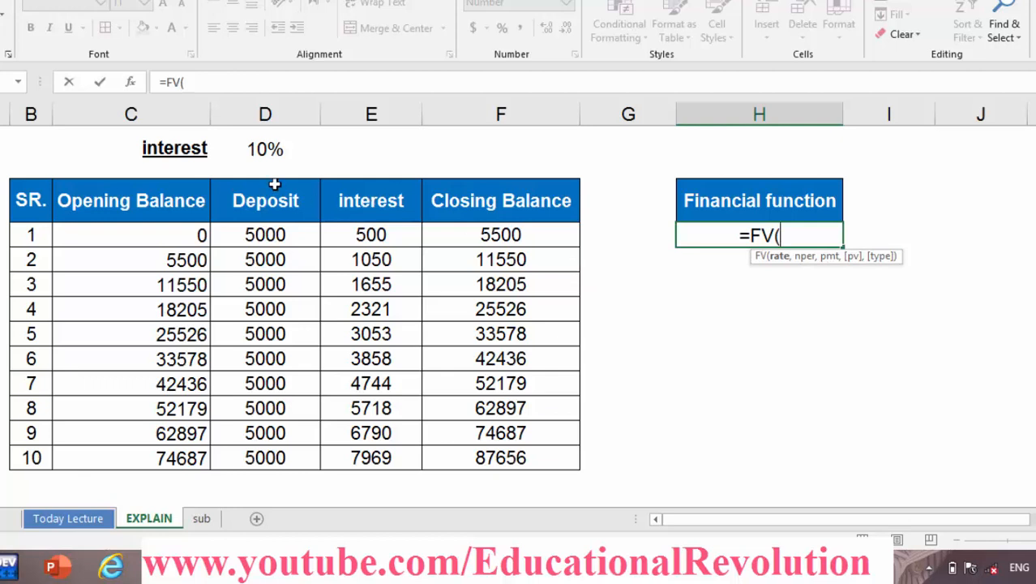
left_click(262, 152)
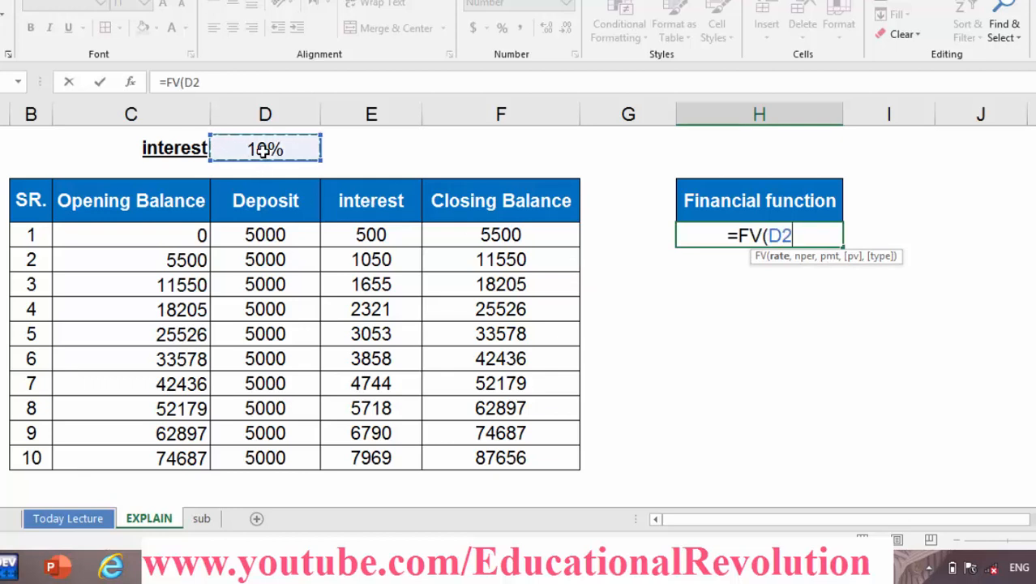
type(",")
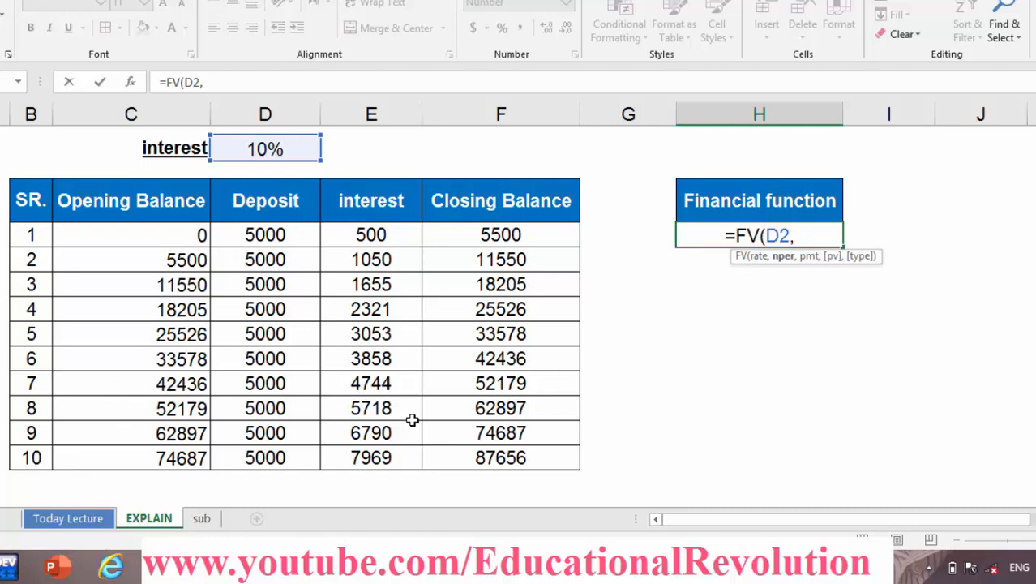
type("10,")
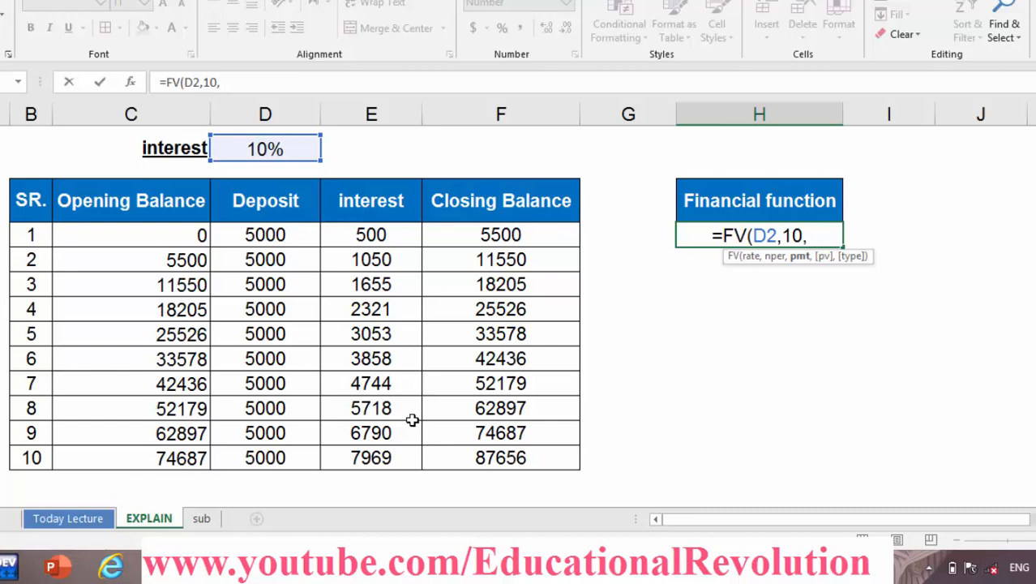
- Complete the H5 FV formula with payment D5, present value C5 and type 1 - beginning of the period
left_click(287, 240)
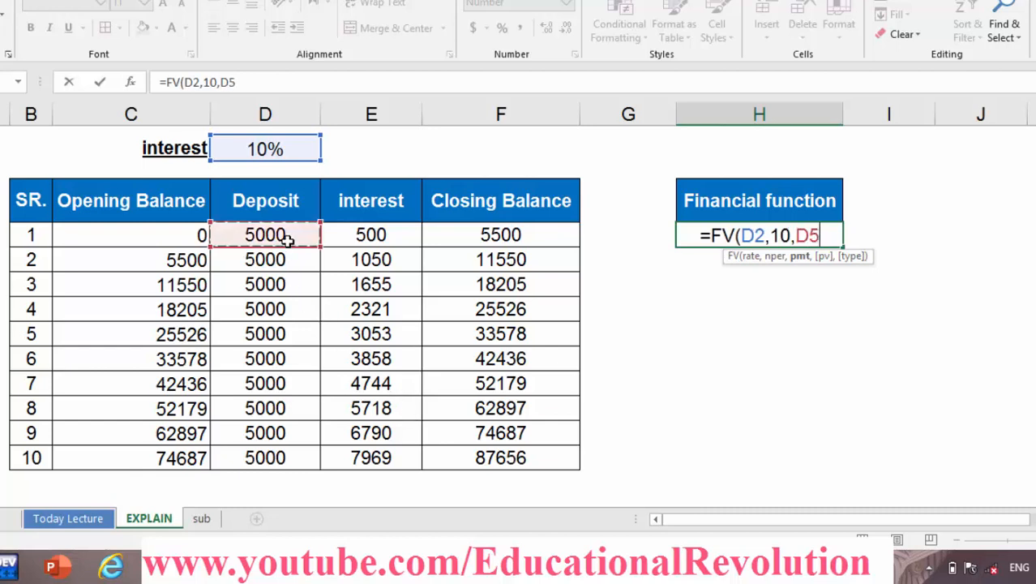
type(",")
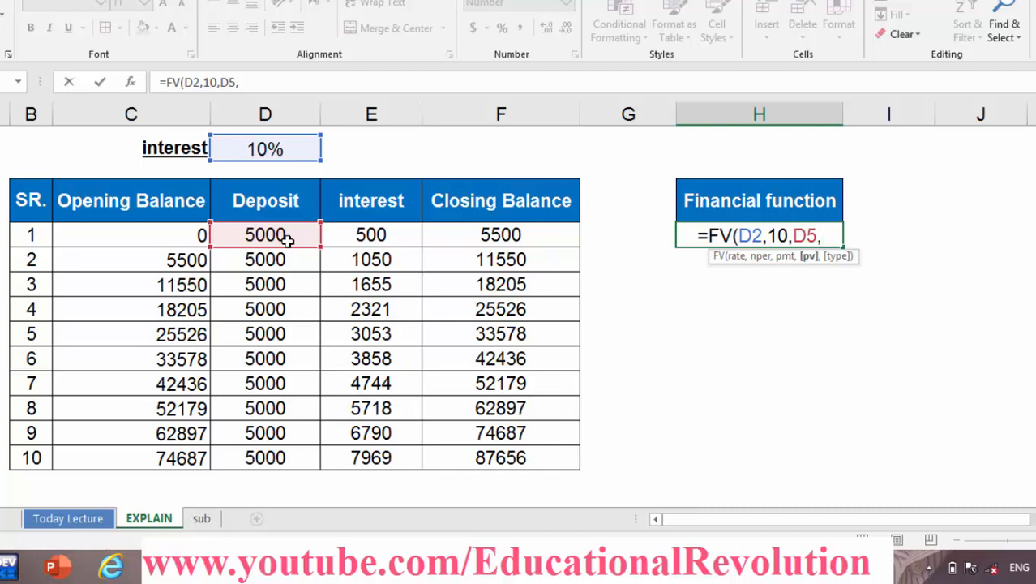
left_click(168, 234)
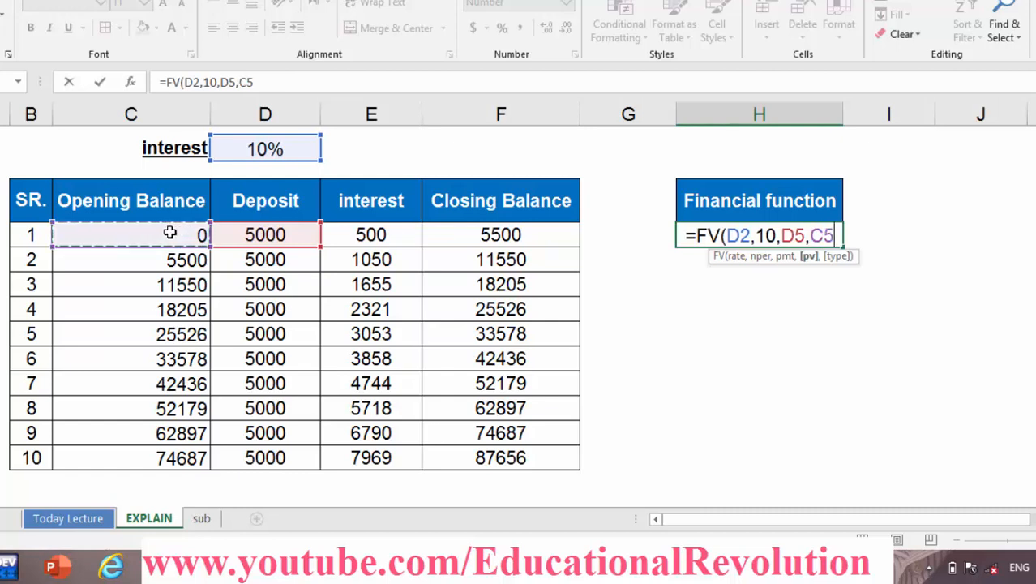
type(",")
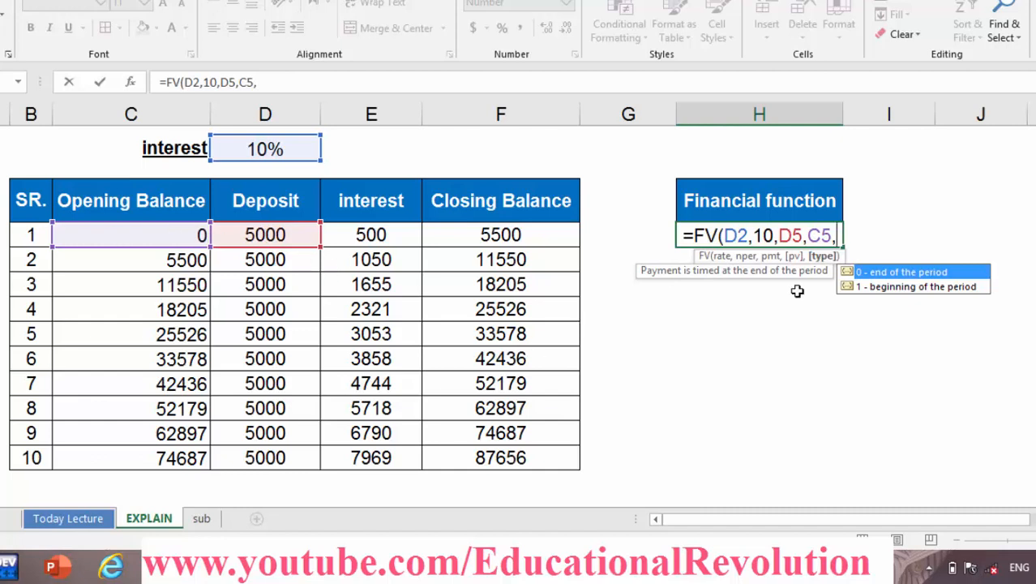
double_click(889, 287)
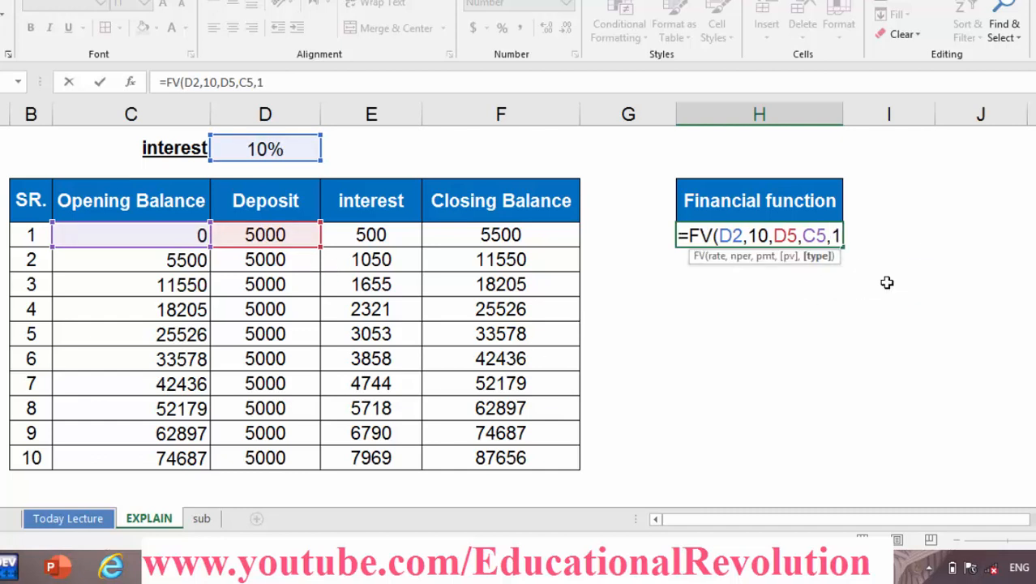
type(")")
key("Return")
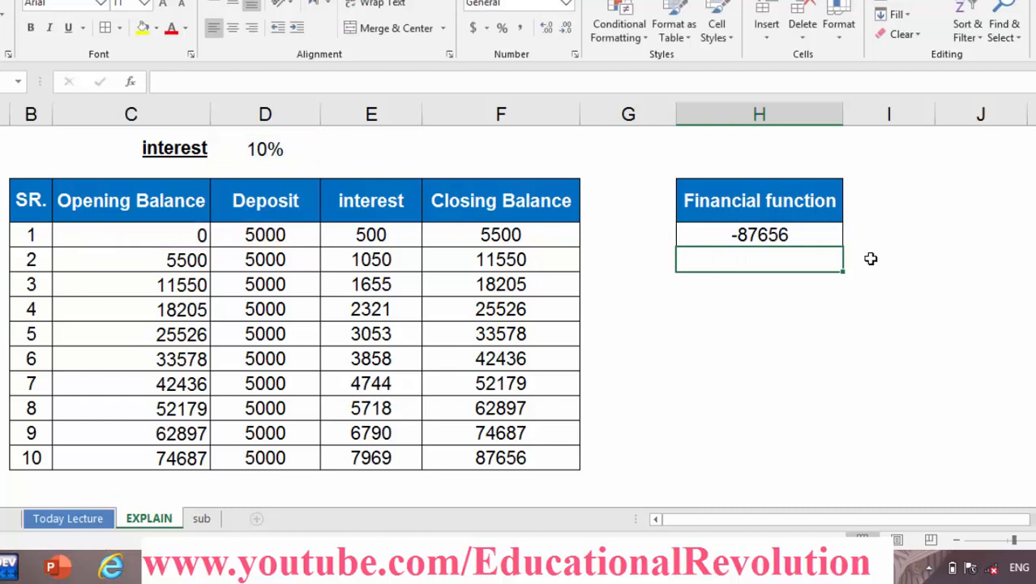
- Compare the FV result in H5 with the SR. 10 closing balance in F14
left_click(779, 233)
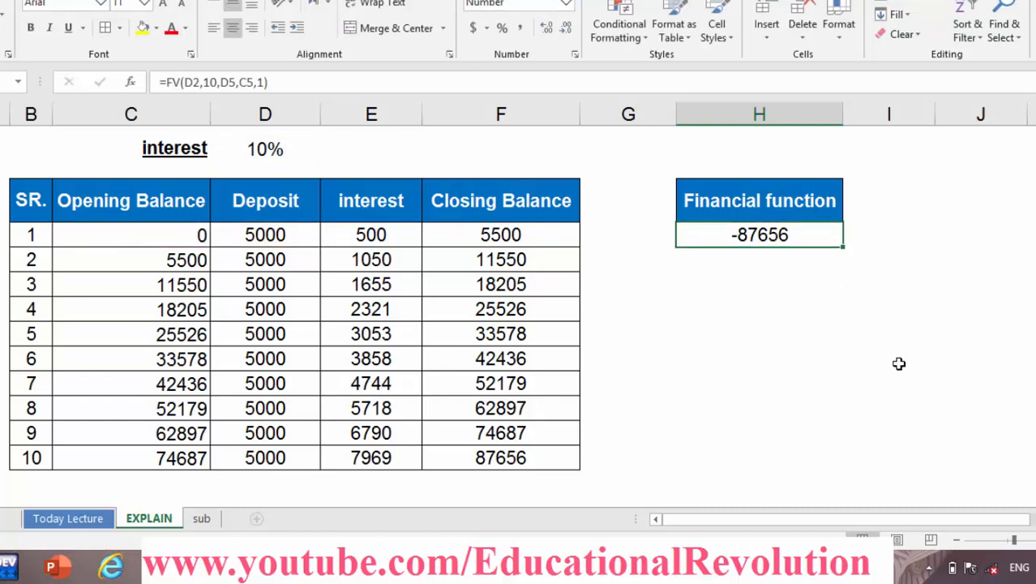
left_click(556, 457)
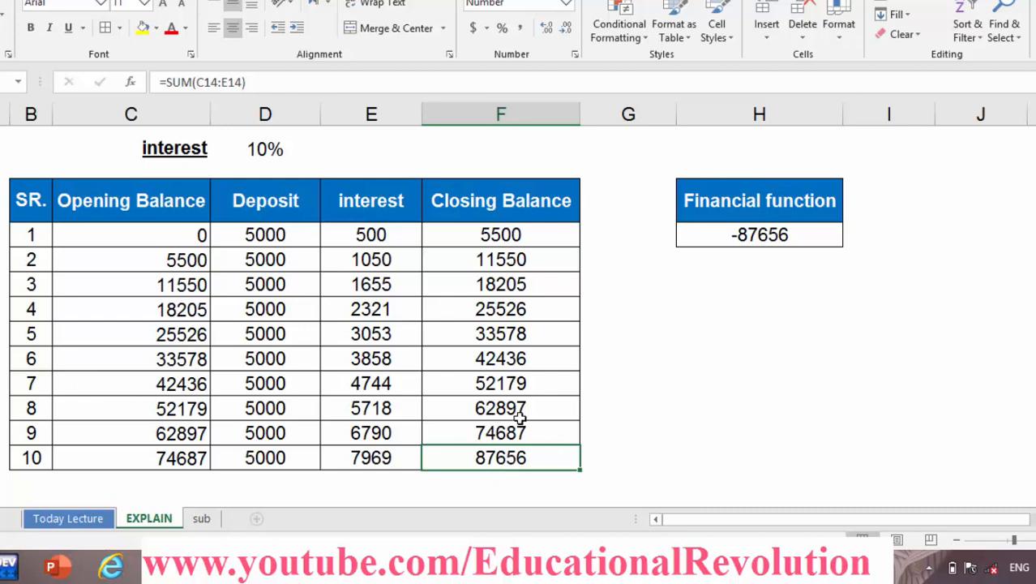
left_click(774, 240)
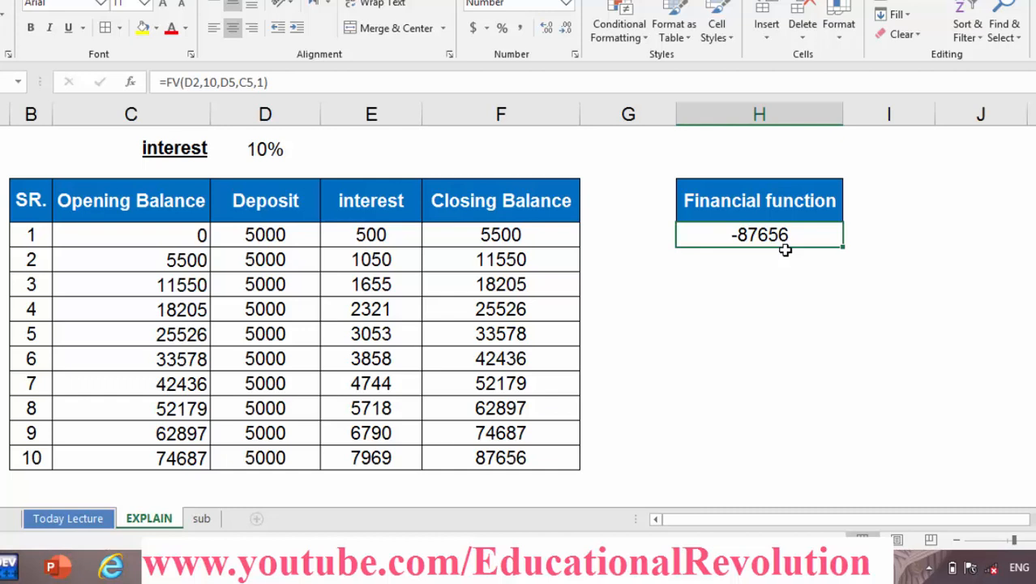
- Review the type argument options of the FV formula in H5 and re-enter 1 - beginning of the period
double_click(786, 250)
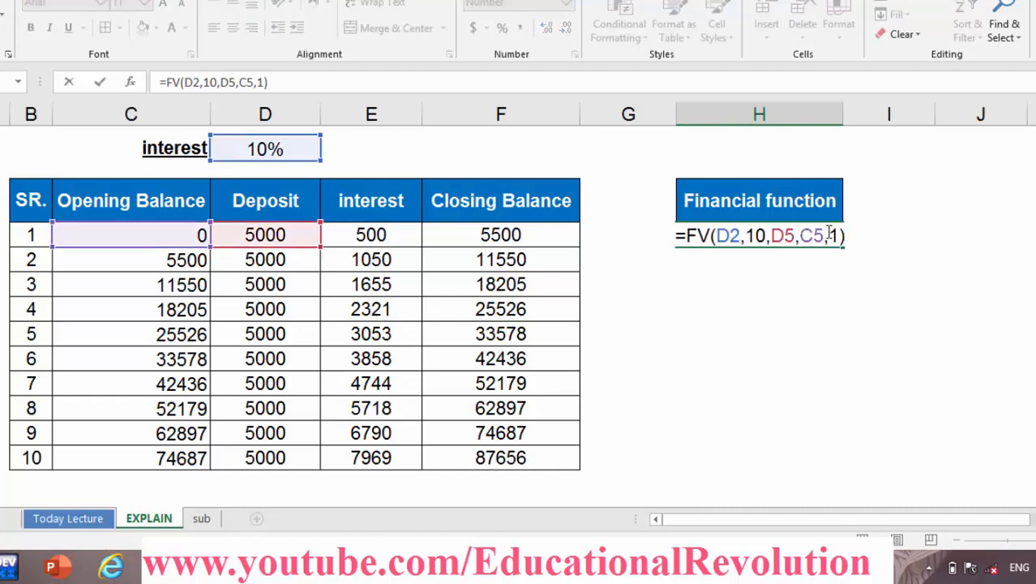
left_click(840, 235)
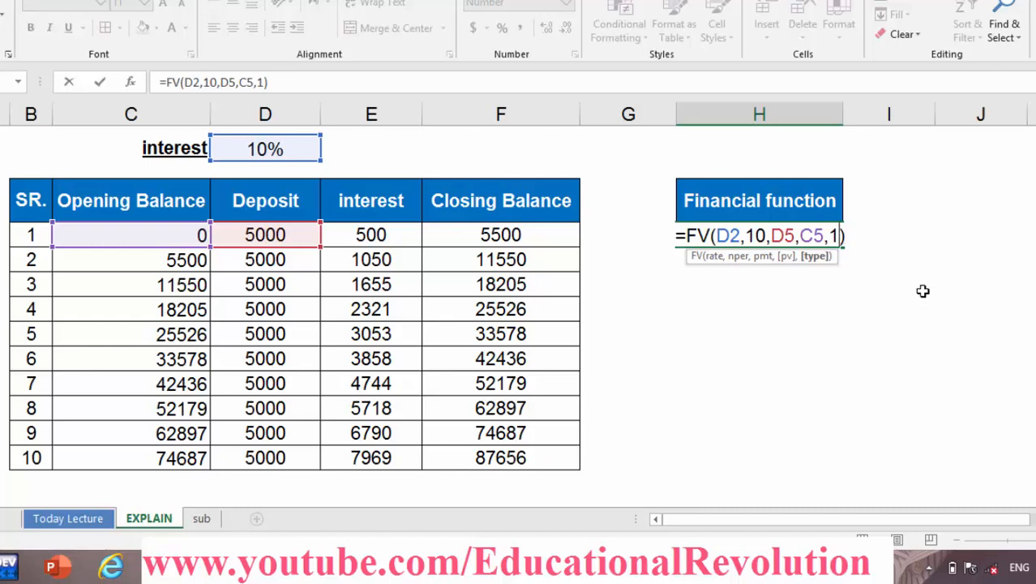
key("BackSpace")
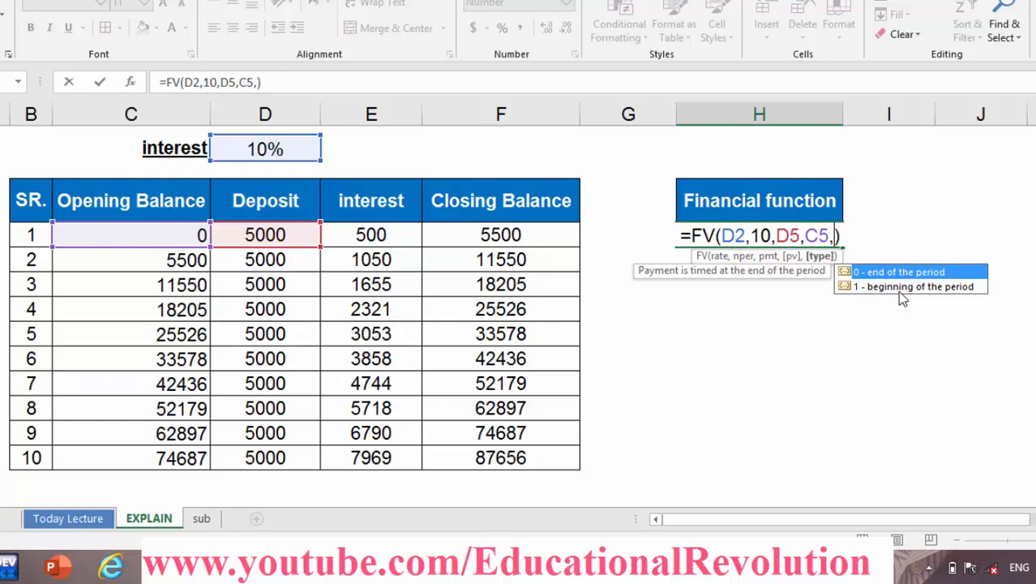
key("Escape")
type("1")
key("ctrl+Return")
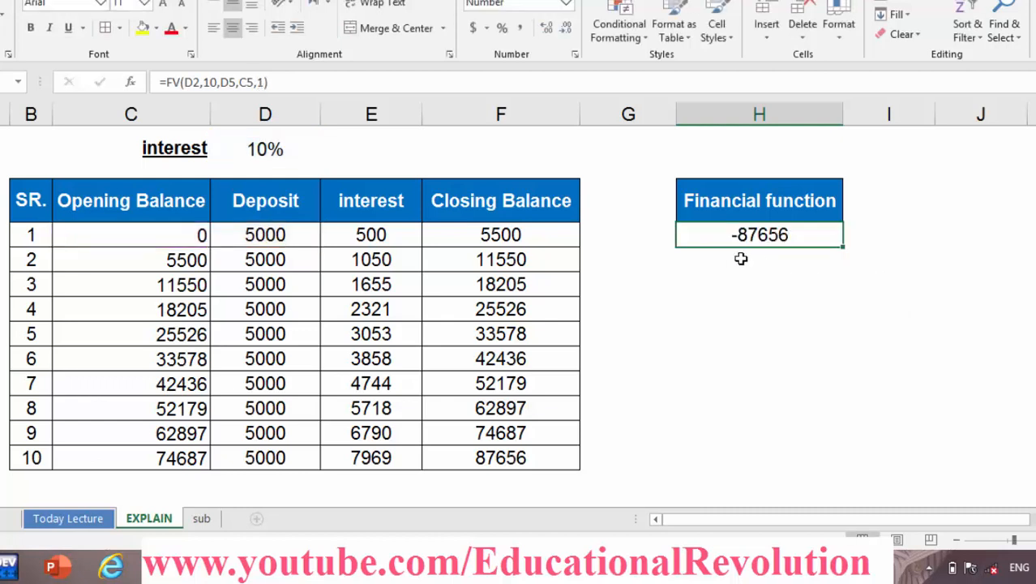
- Add the SR. 10 opening balance and deposit in D15 with the formula =C14+D14
left_click(267, 482)
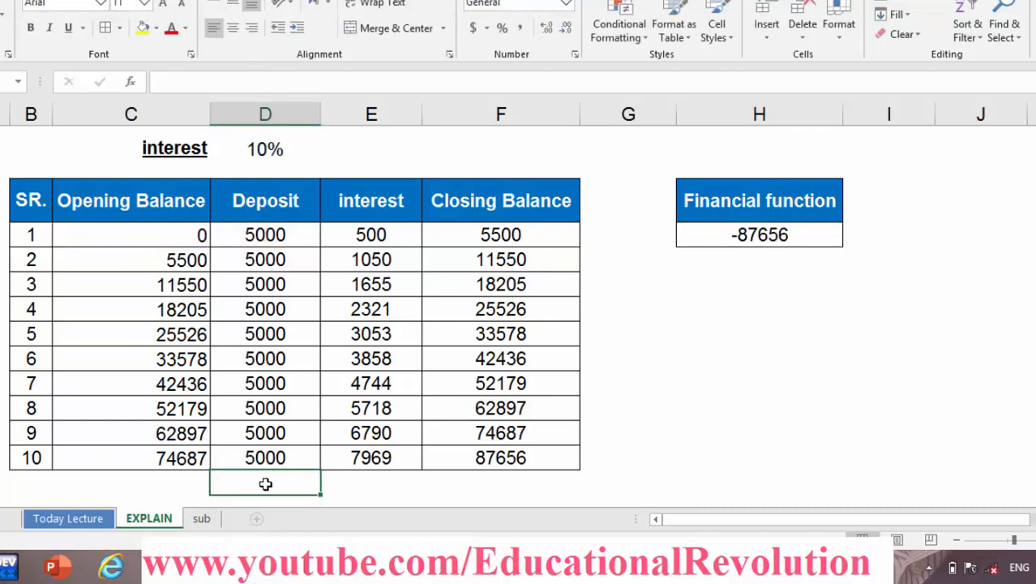
type("=")
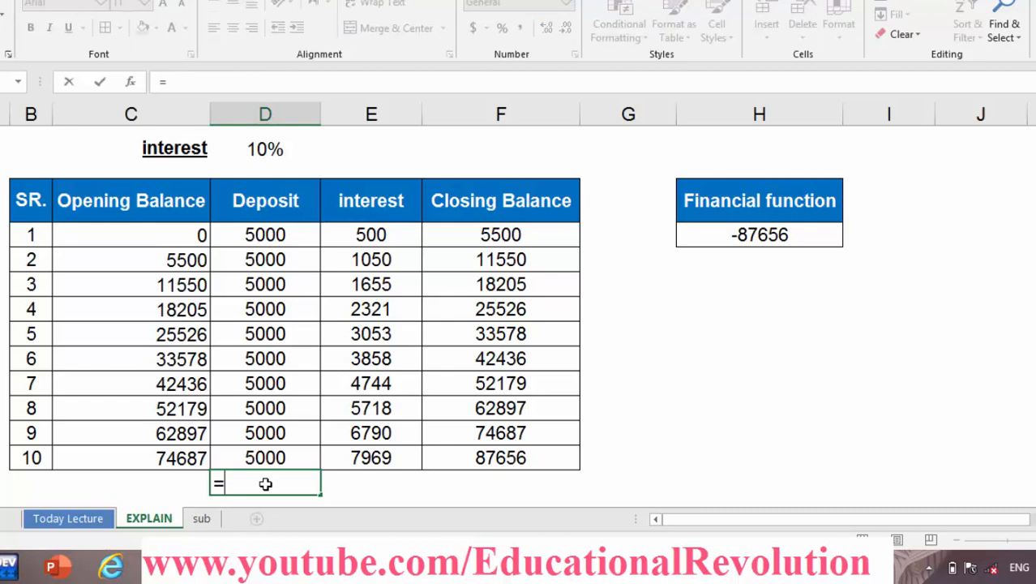
left_click(173, 460)
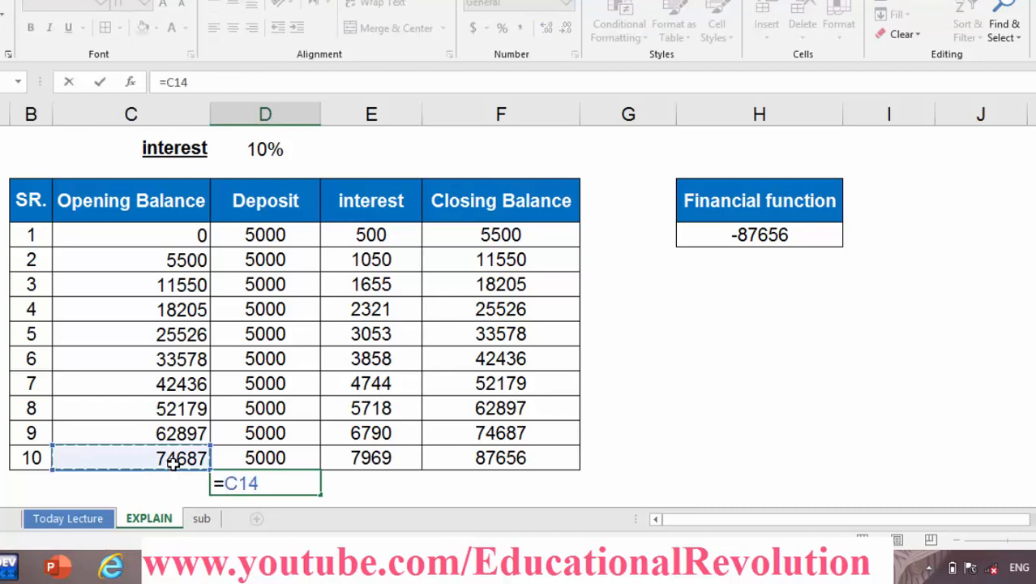
type("=")
key("BackSpace")
type("+")
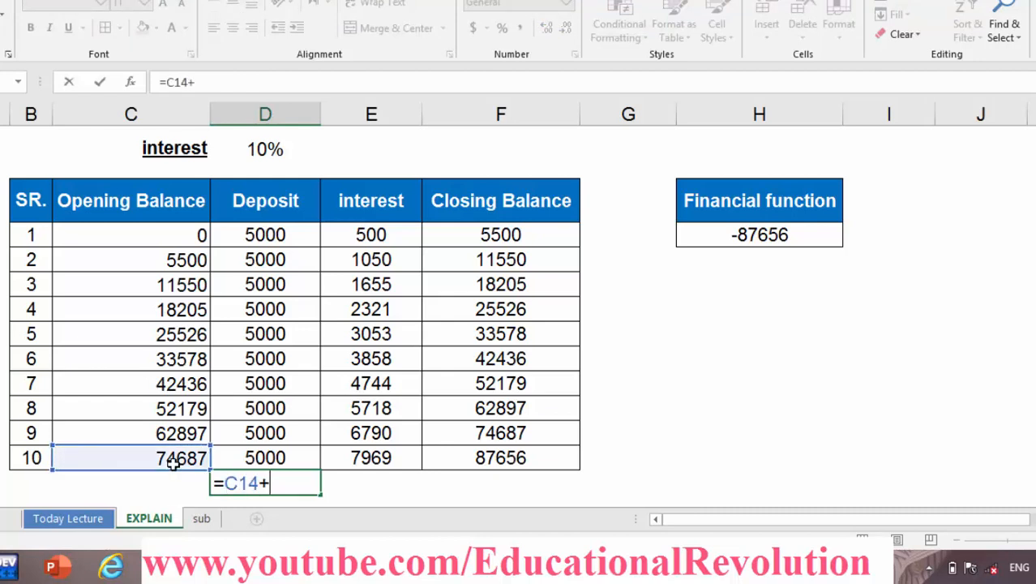
left_click(265, 456)
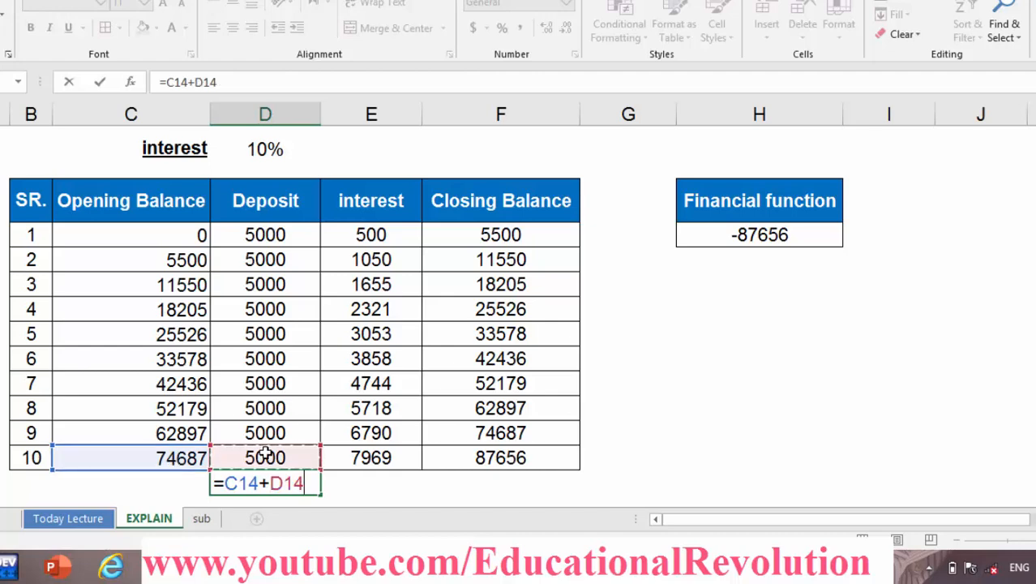
key("Return")
left_click(266, 451)
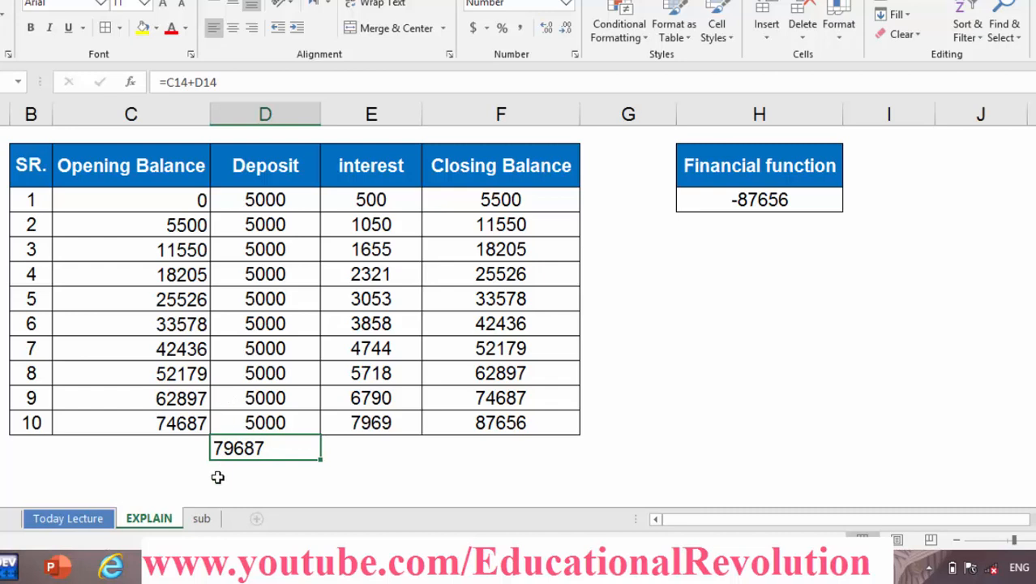
- Highlight the SR. 10 closing balance in F14 and the sum in D15 with yellow fill
left_click(519, 423)
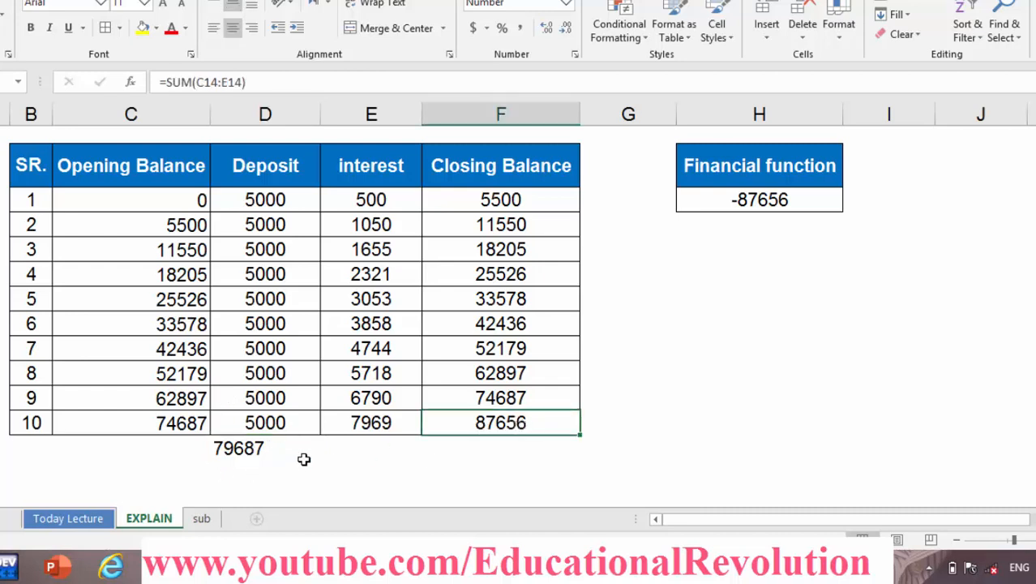
left_click(142, 29)
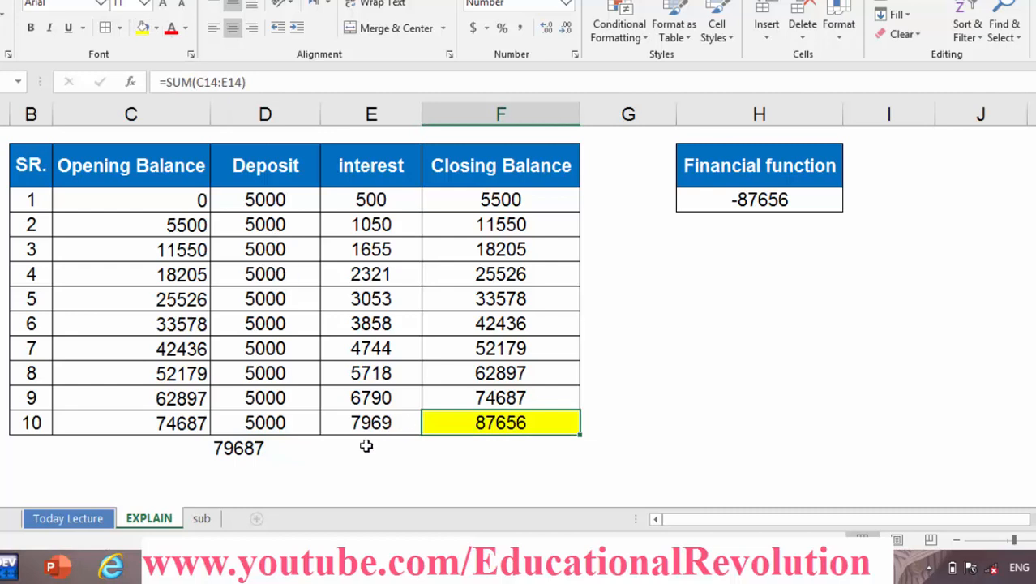
left_click(246, 438)
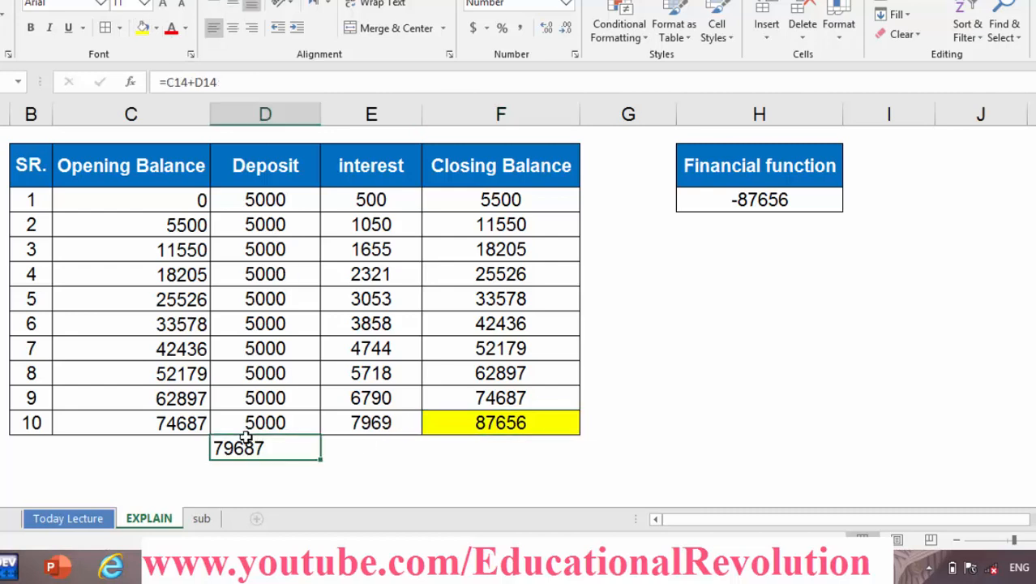
left_click(143, 29)
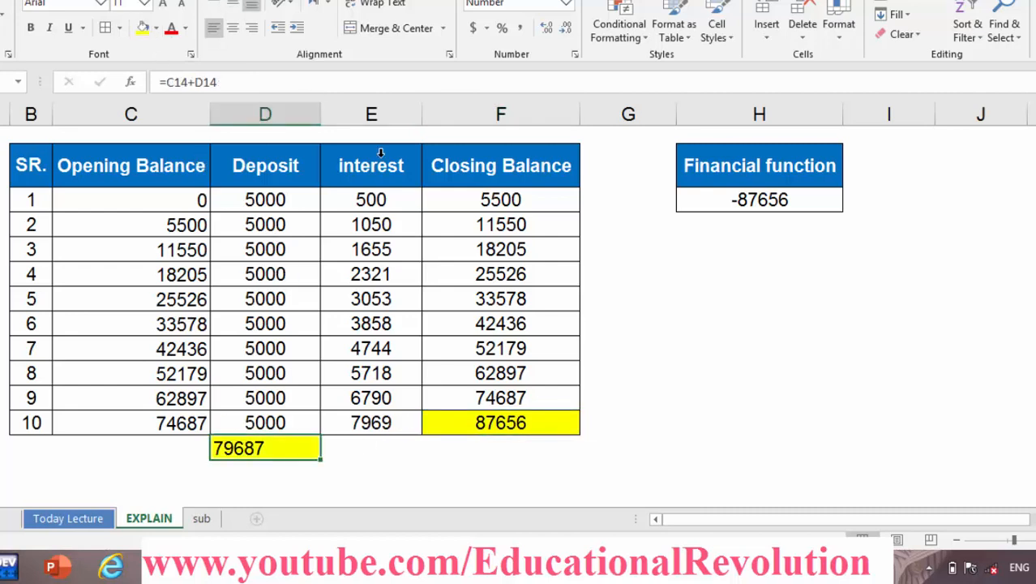
- Change the type argument of the FV formula in H5 to 0 - end of the period
double_click(820, 202)
left_click(842, 201)
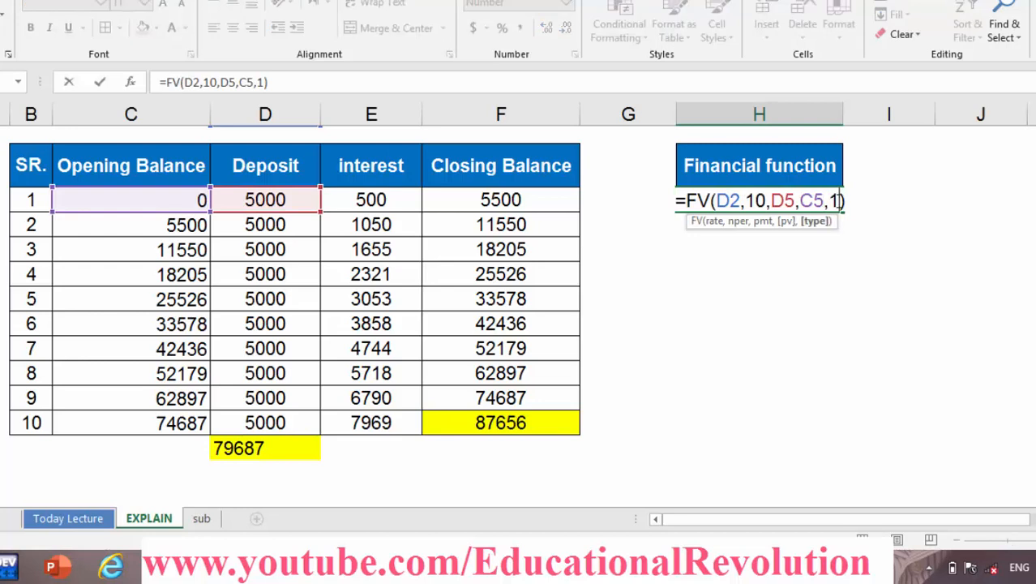
key("BackSpace")
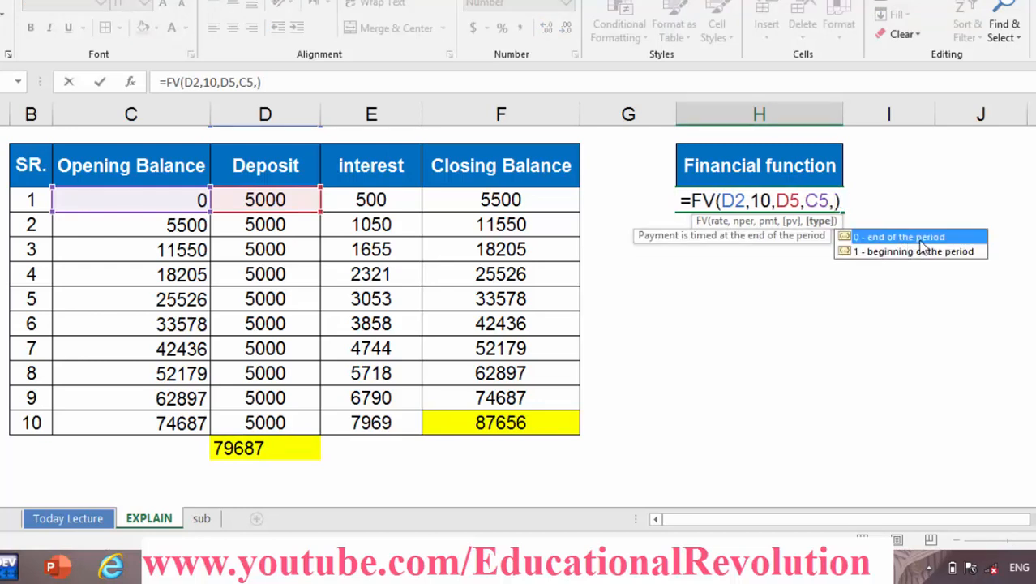
type("0")
key("Return")
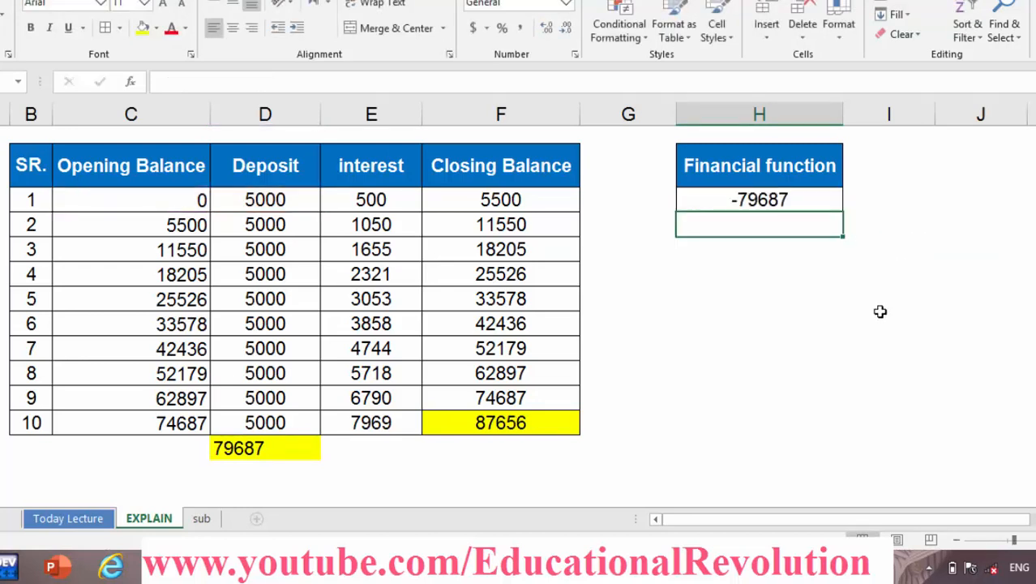
- Compare the FV result in H5 with the sum in D15 and its source cells C14 and D14
left_click(766, 201)
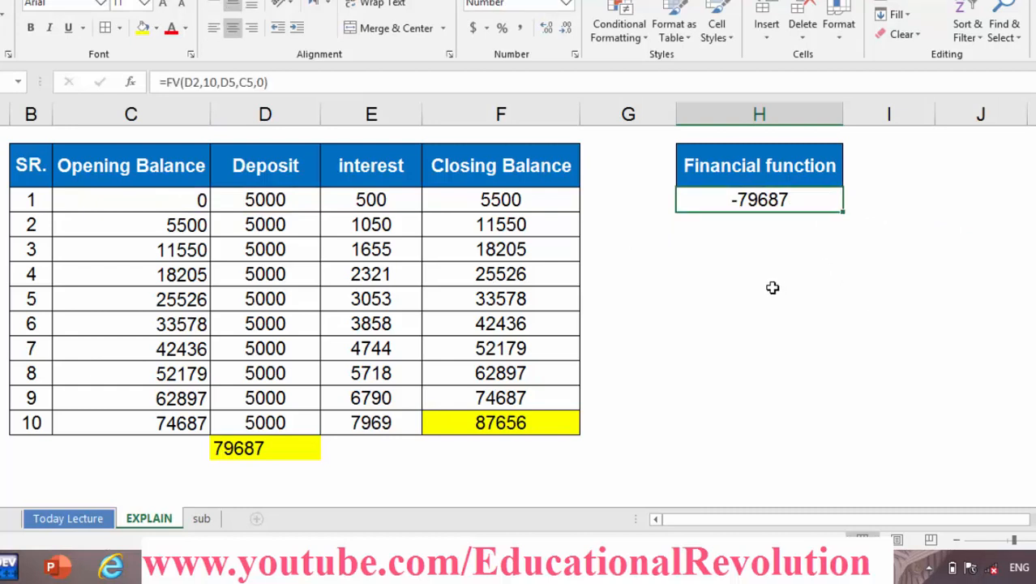
left_click(258, 448)
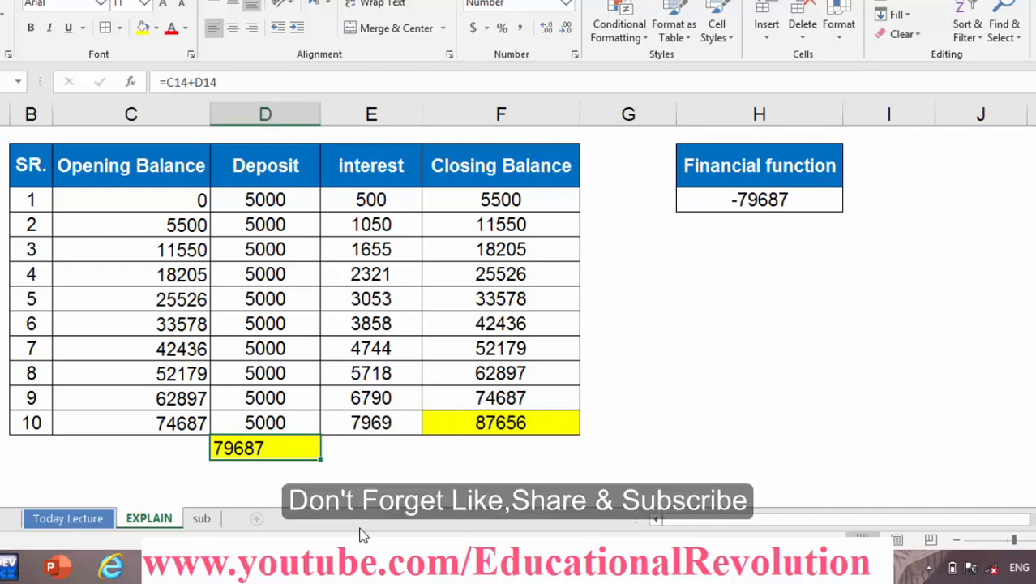
left_click(176, 415)
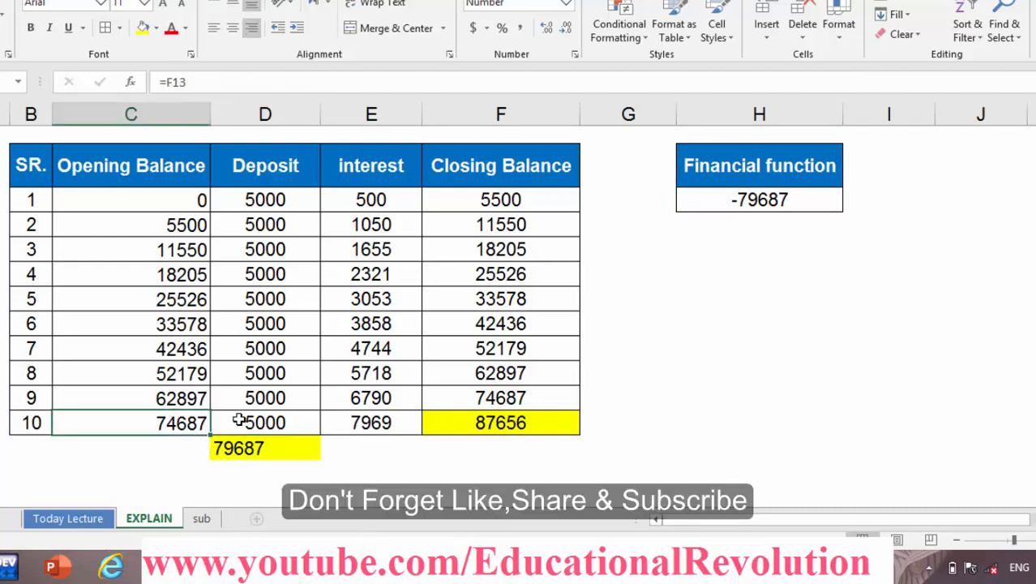
left_click(270, 421)
left_click(257, 449)
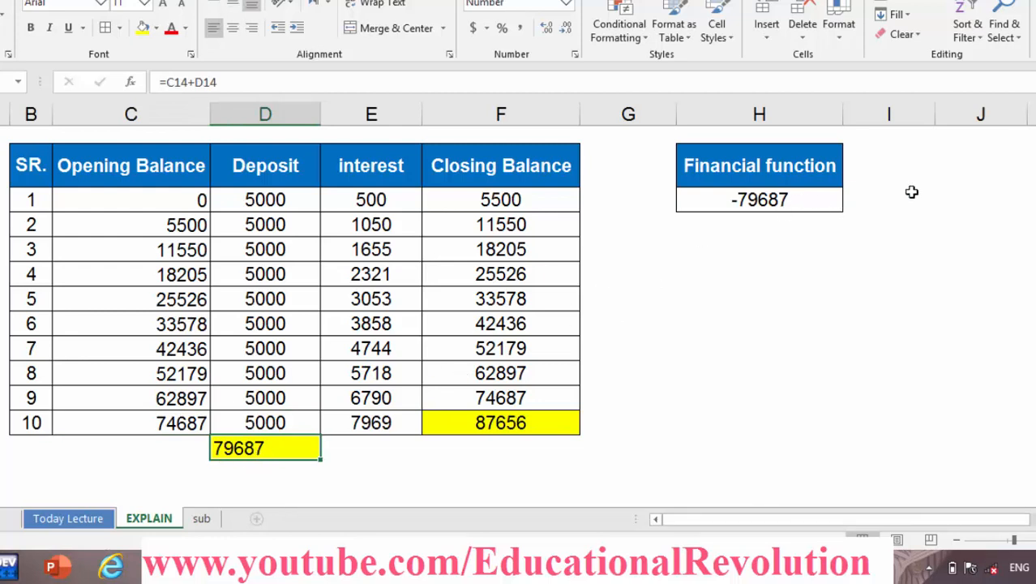
- Set the type argument of the FV formula in H5 back to 1 for beginning-of-period payments
left_click(848, 200)
double_click(853, 203)
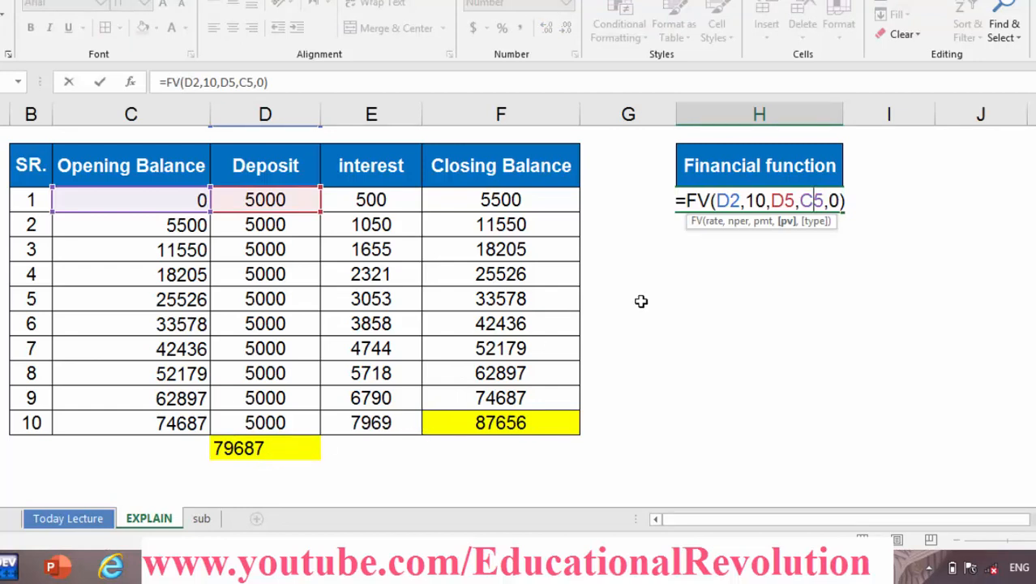
left_click(839, 201)
key("BackSpace")
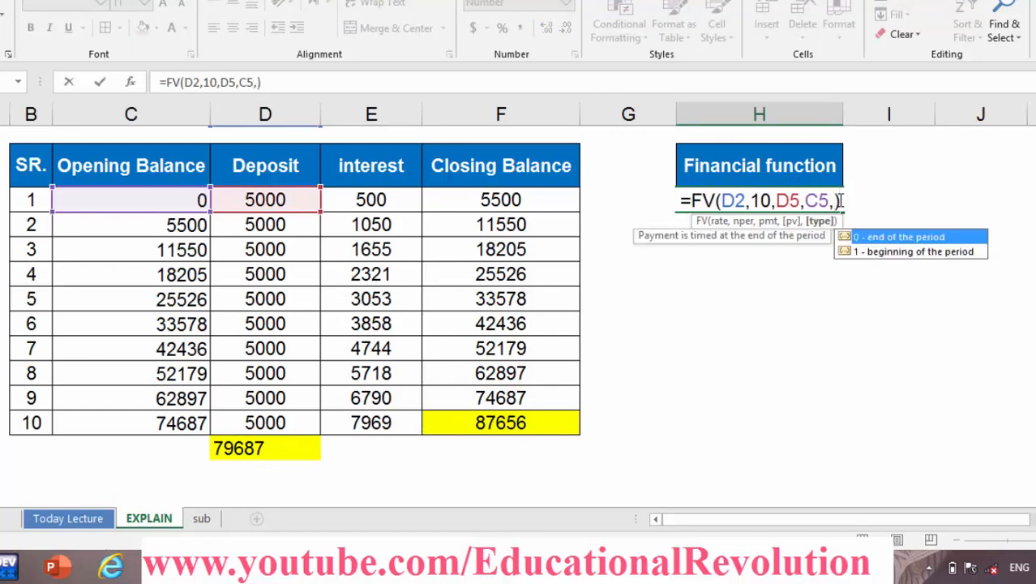
type("1")
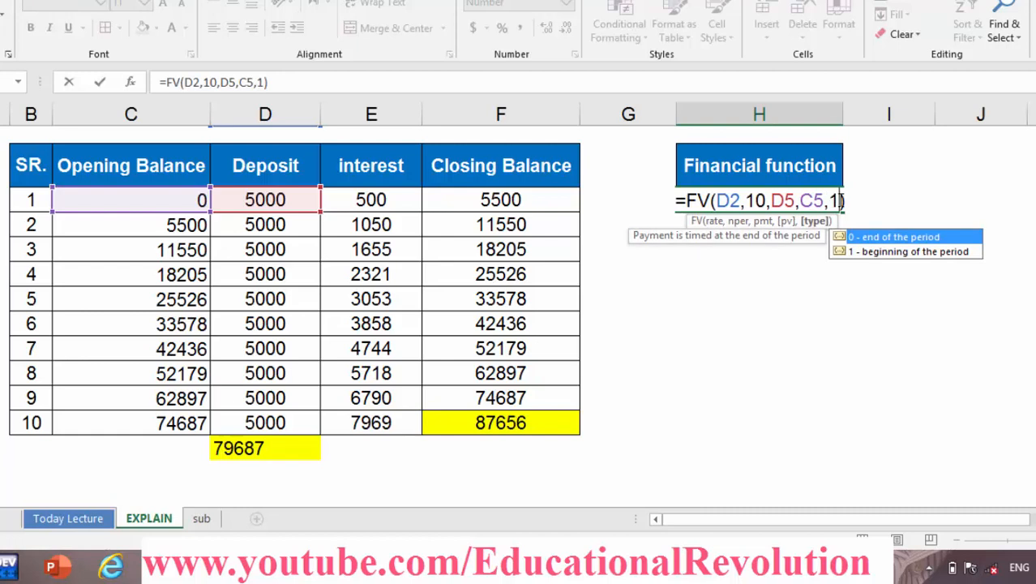
key("Return")
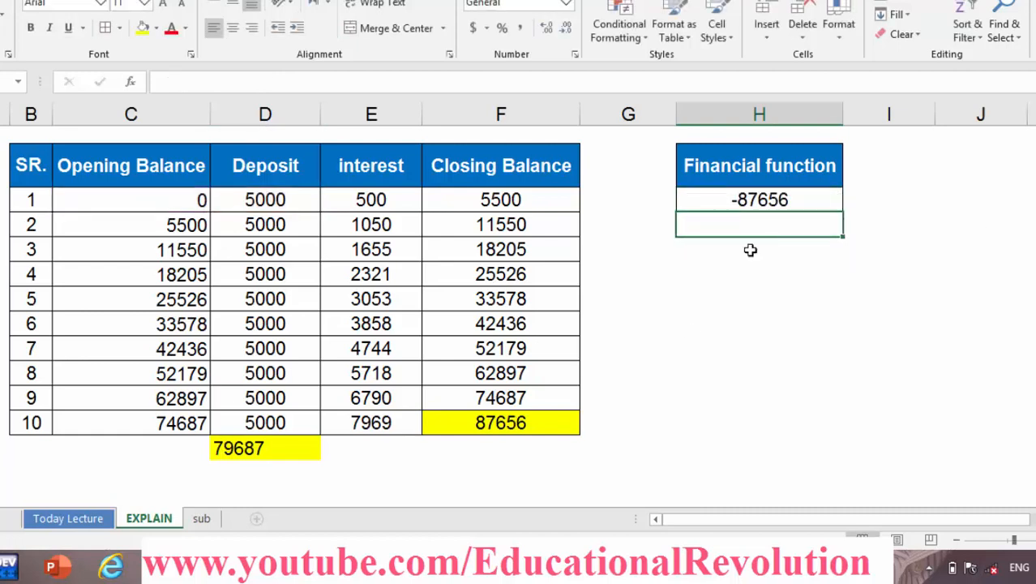
- Check the SR. 10 closing balance in F14 against the FV result and return to the top of the sheet
left_click(499, 425)
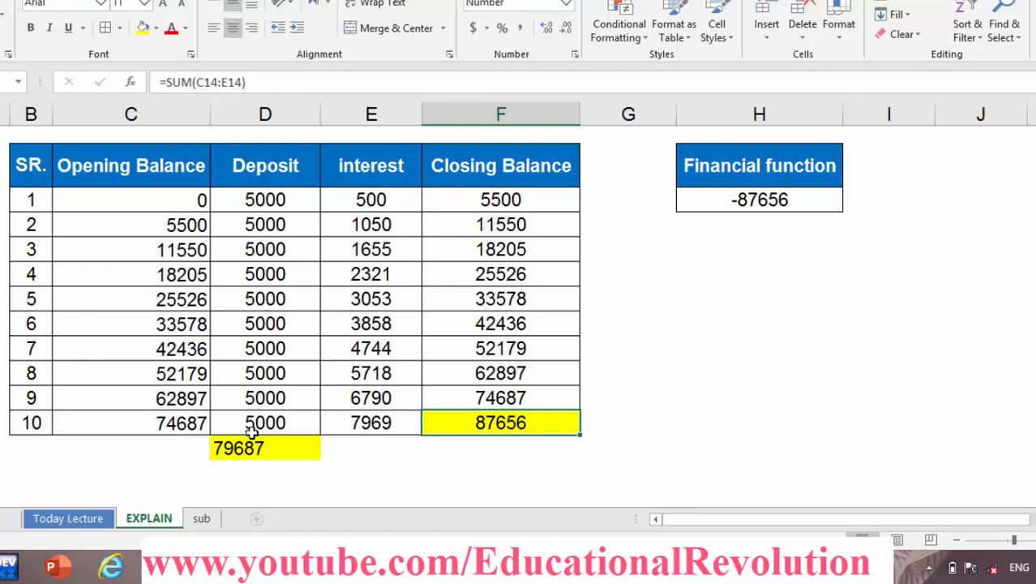
key("Up")
key("Up")
key("Up")
key("Up")
key("Up")
key("Up")
key("Up")
key("Up")
key("Up")
key("Up")
key("Up")
key("Up")
key("Up")
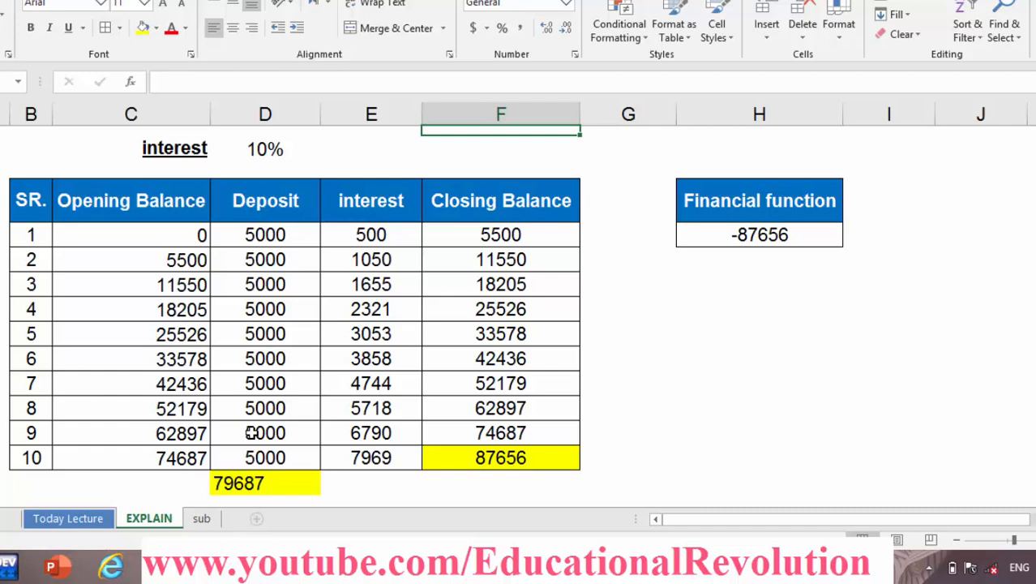
- Switch to the sub worksheet
left_click(205, 518)
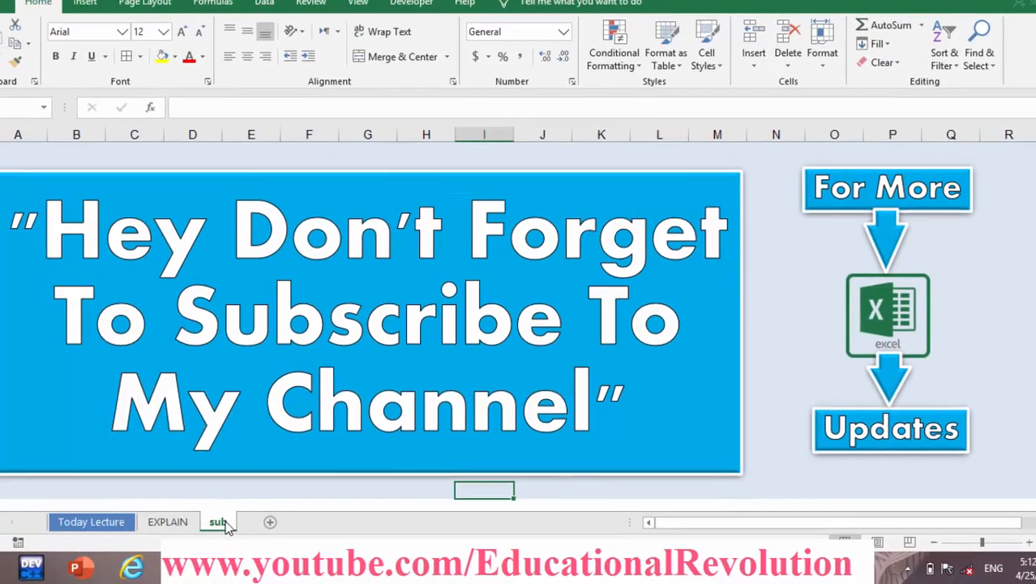